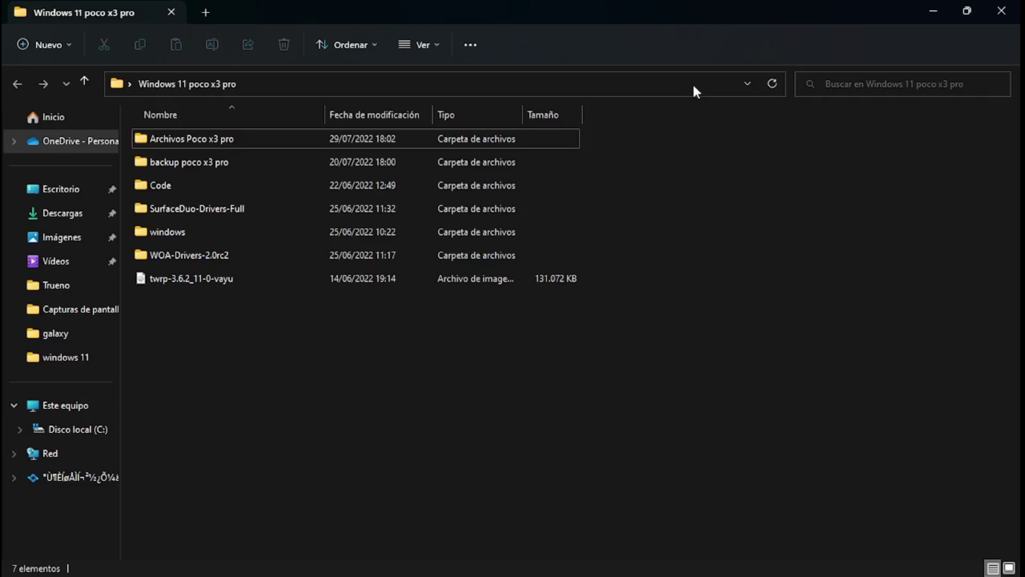
- Open the comandos text file from the Archivos Poco x3 pro folder and maximize its window
left_click(220, 140)
double_click(219, 140)
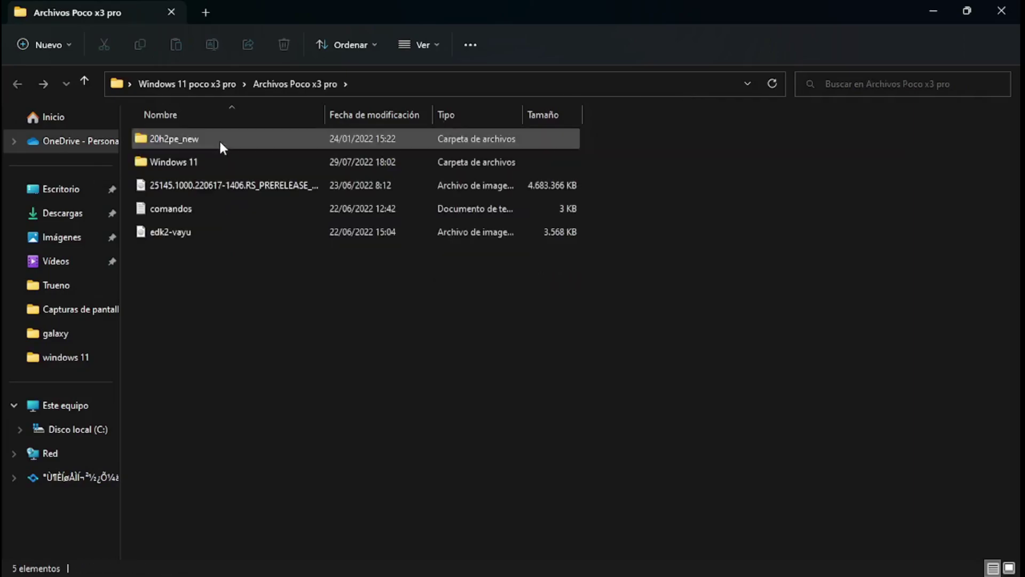
left_click(209, 208)
key("Return")
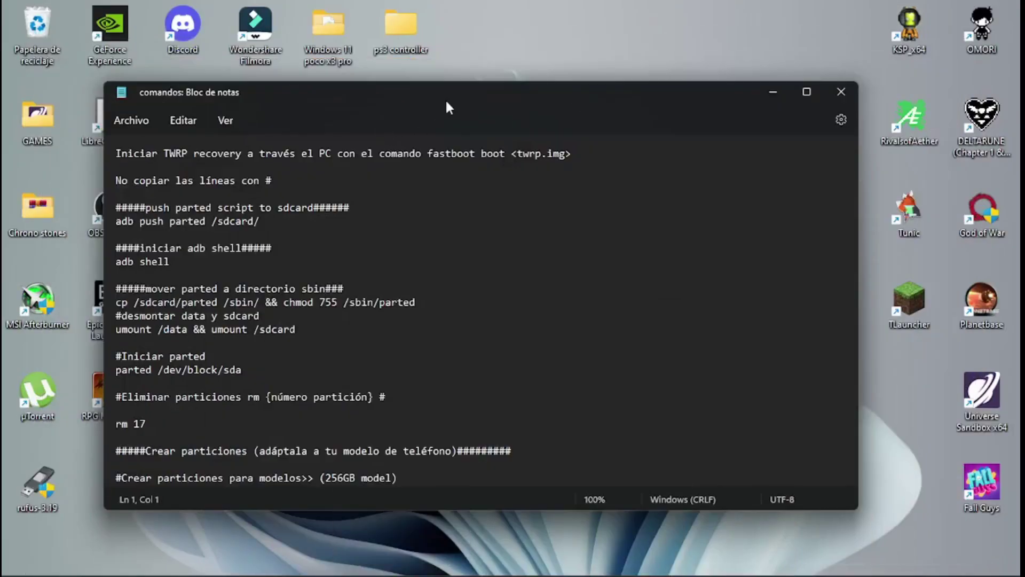
double_click(446, 98)
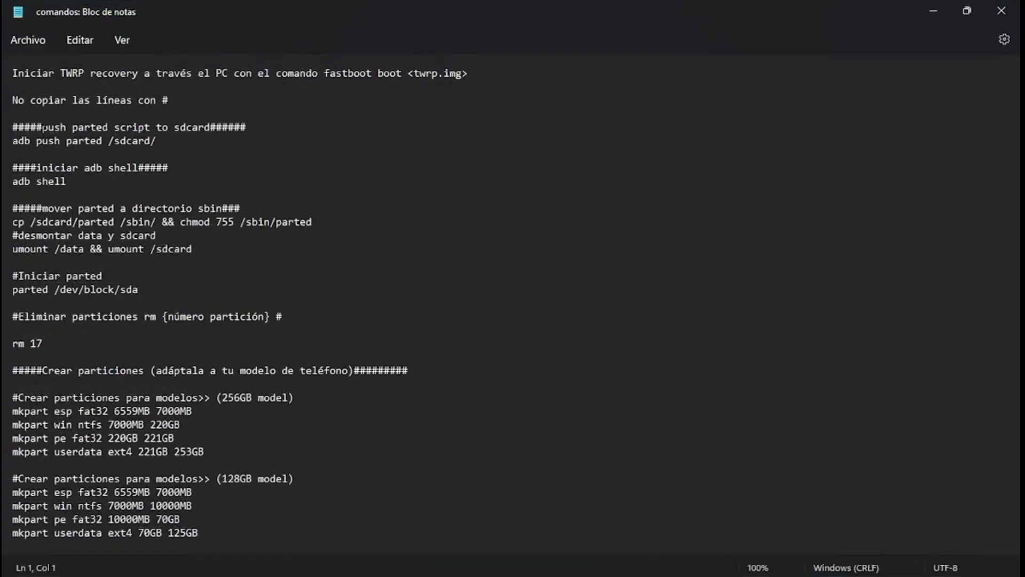
- Skim the command list through the partition-formatting section, checking the parted push command and the partition removal command
scroll(70, 143, "down", 5)
scroll(70, 143, "up", 5)
scroll(70, 143, "down", 18)
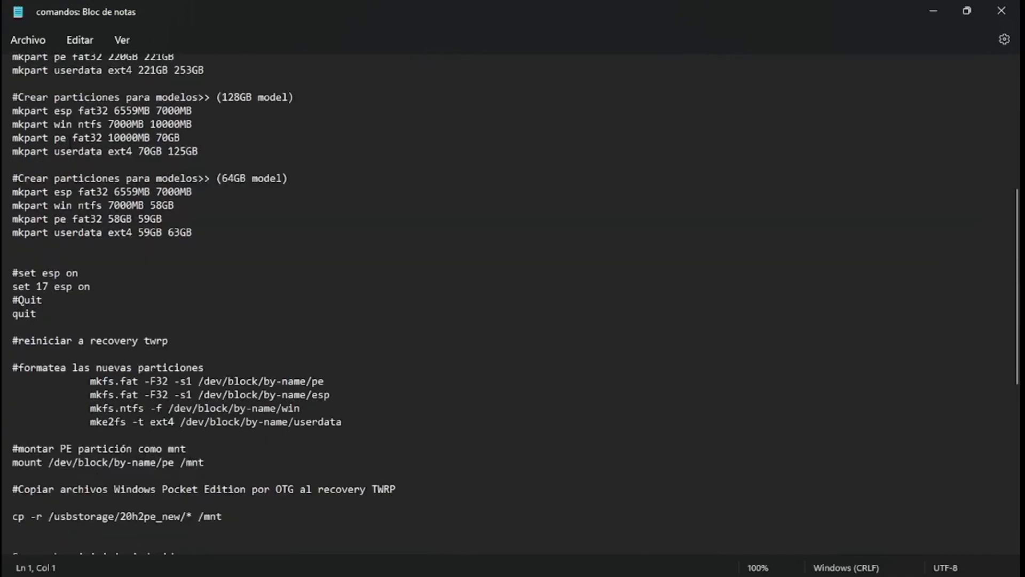
scroll(70, 142, "down", 1)
scroll(69, 142, "up", 20)
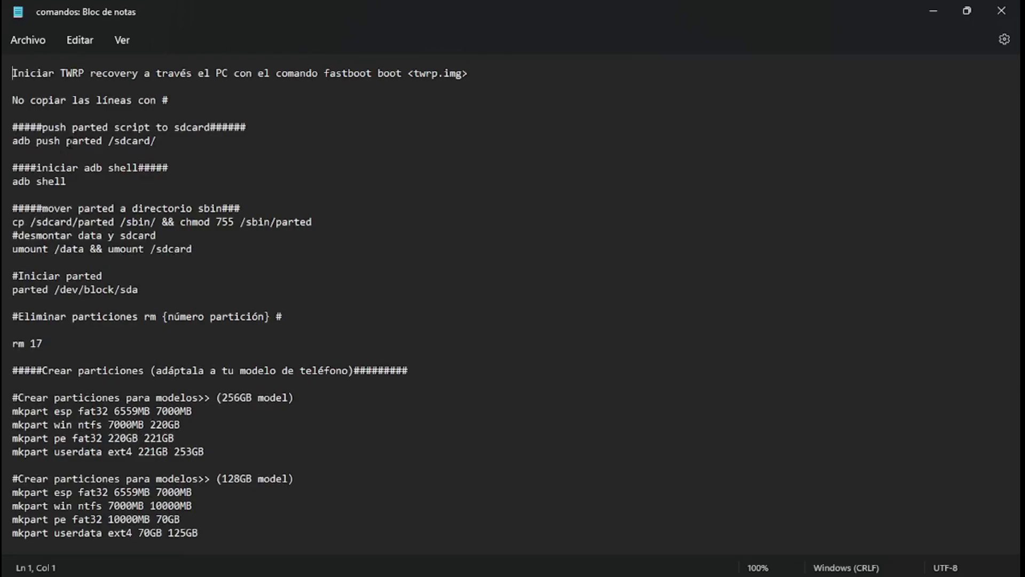
double_click(89, 141)
triple_click(88, 141)
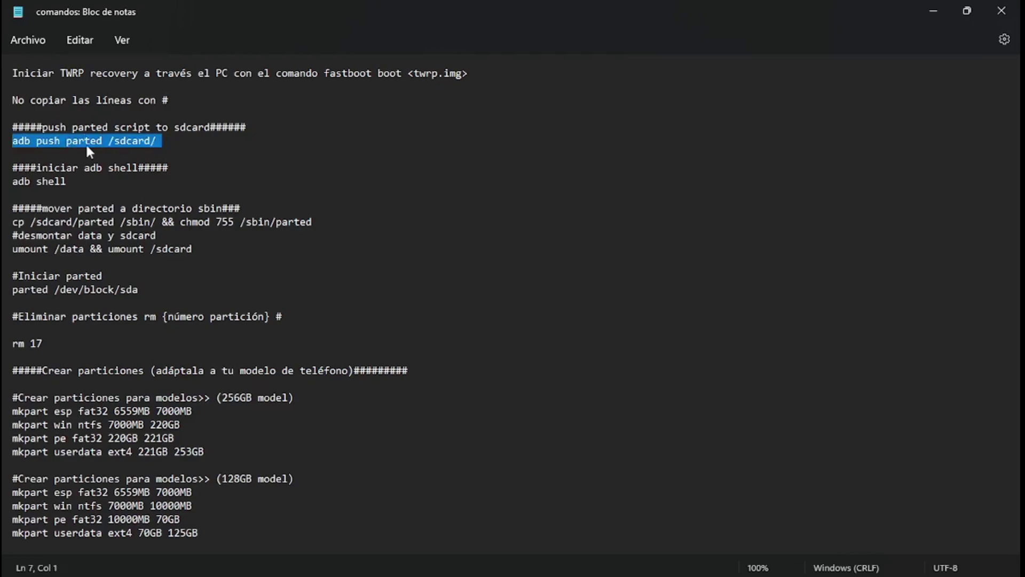
triple_click(123, 116)
double_click(123, 128)
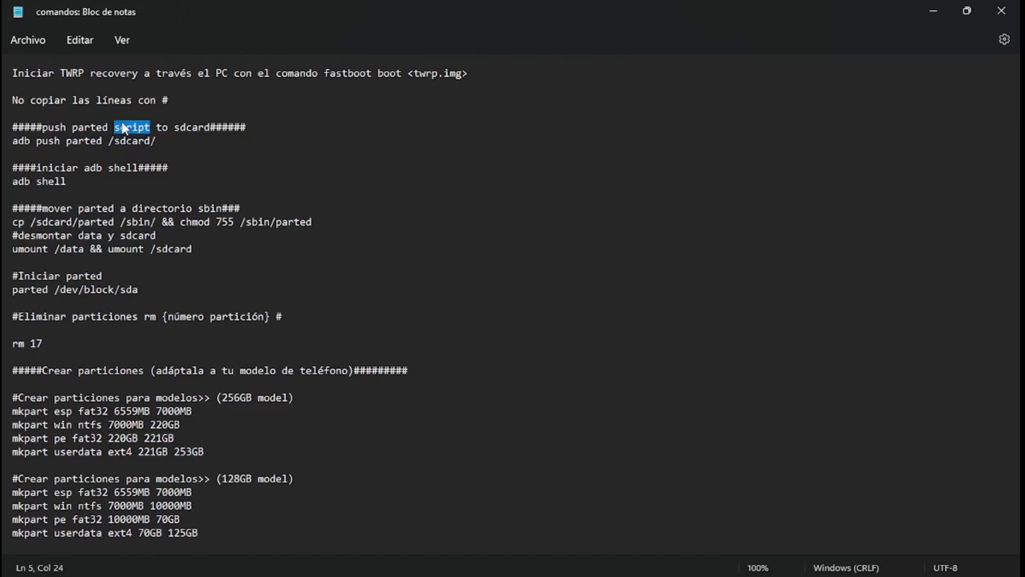
left_click(19, 343)
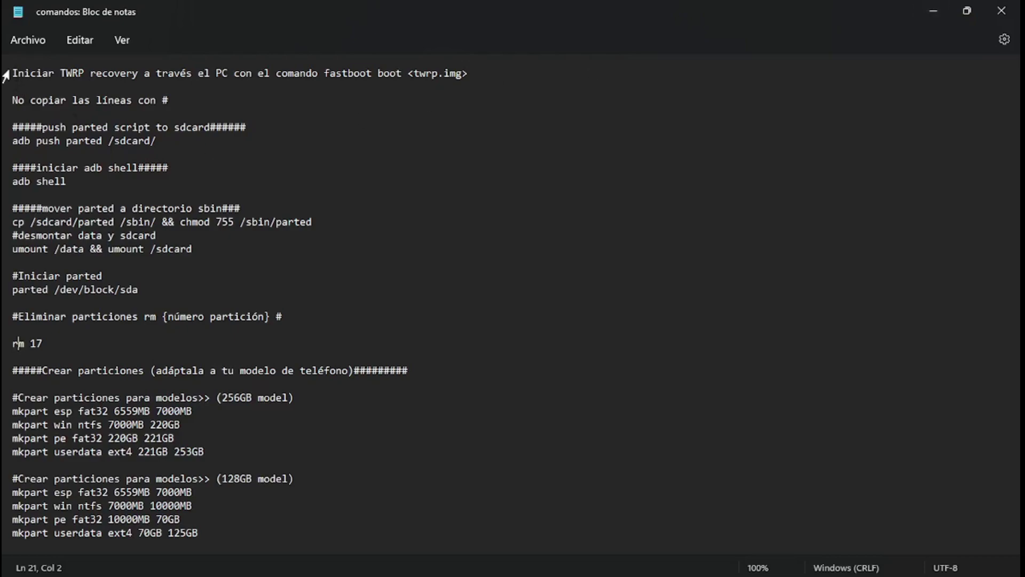
- Examine the opening TWRP boot instruction, the command pushing parted to the sdcard, and the adb shell command
triple_click(35, 75)
left_click(35, 76)
left_click(57, 109)
left_click(60, 133)
triple_click(59, 133)
left_click(59, 132)
triple_click(60, 132)
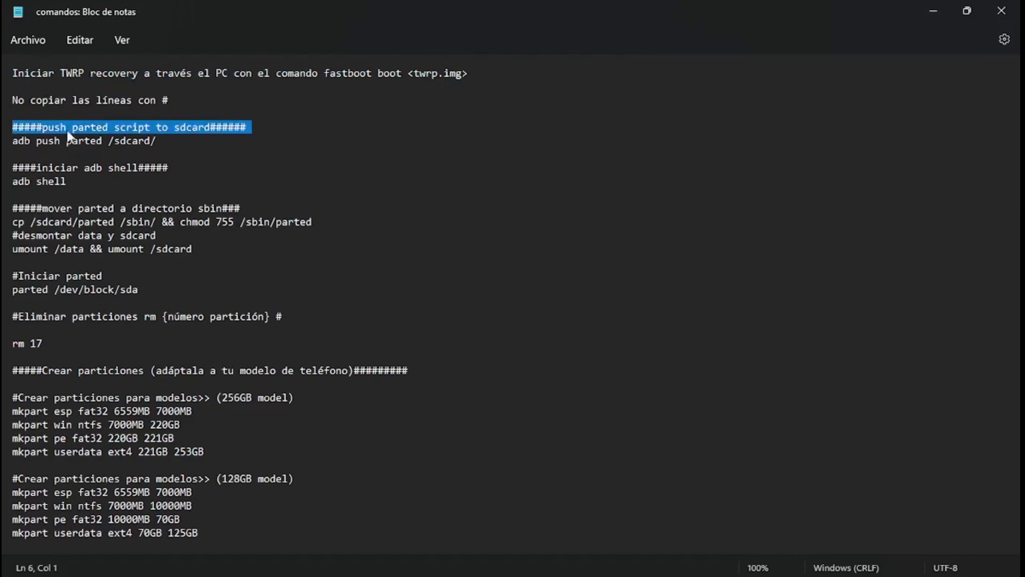
double_click(57, 127)
left_click(17, 141)
left_click_drag(18, 141, 157, 140)
left_click(126, 141)
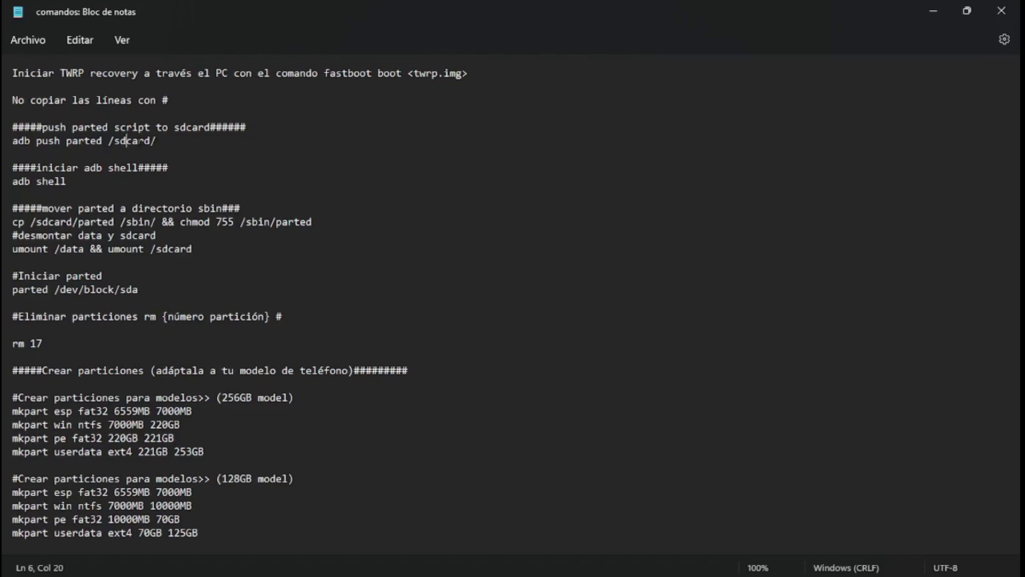
scroll(36, 171, "down", 1)
left_click_drag(12, 129, 107, 133)
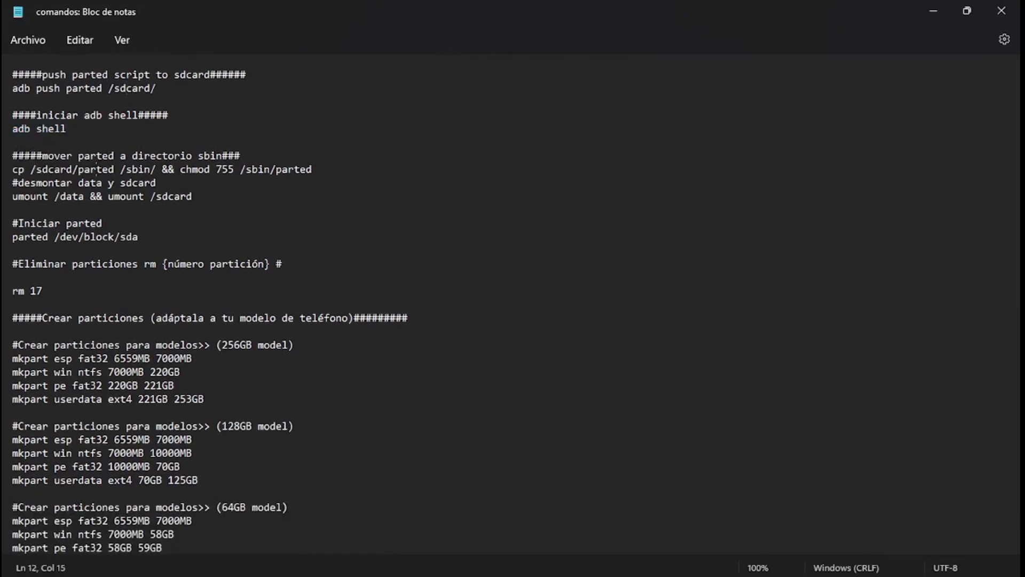
- Examine the commands that copy parted to /sbin, unmount data and sdcard, and start parted on /dev/block/sda
triple_click(100, 169)
left_click(144, 169)
triple_click(146, 169)
left_click(145, 169)
triple_click(145, 182)
double_click(140, 196)
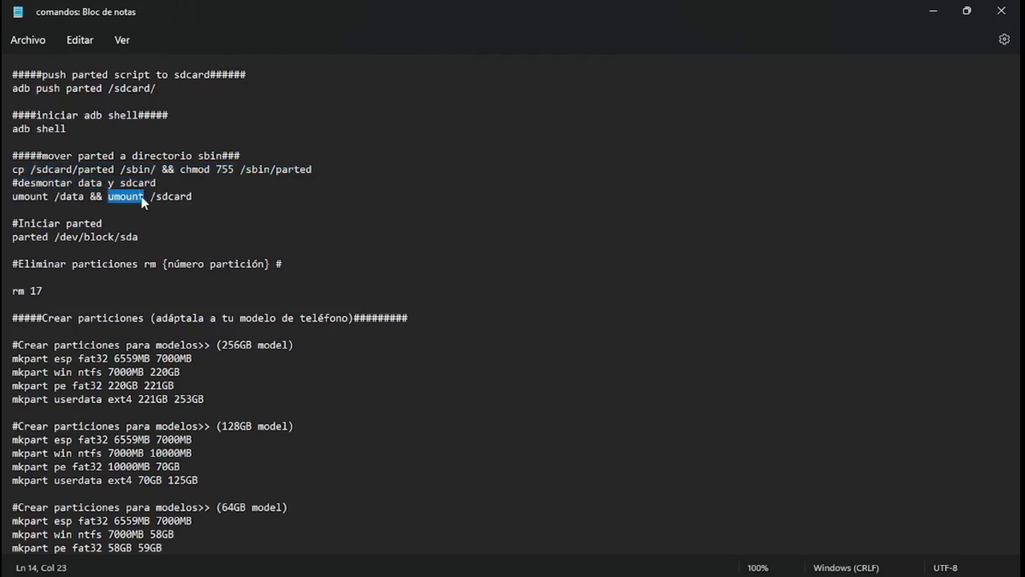
scroll(140, 193, "down", 1)
left_click(83, 182)
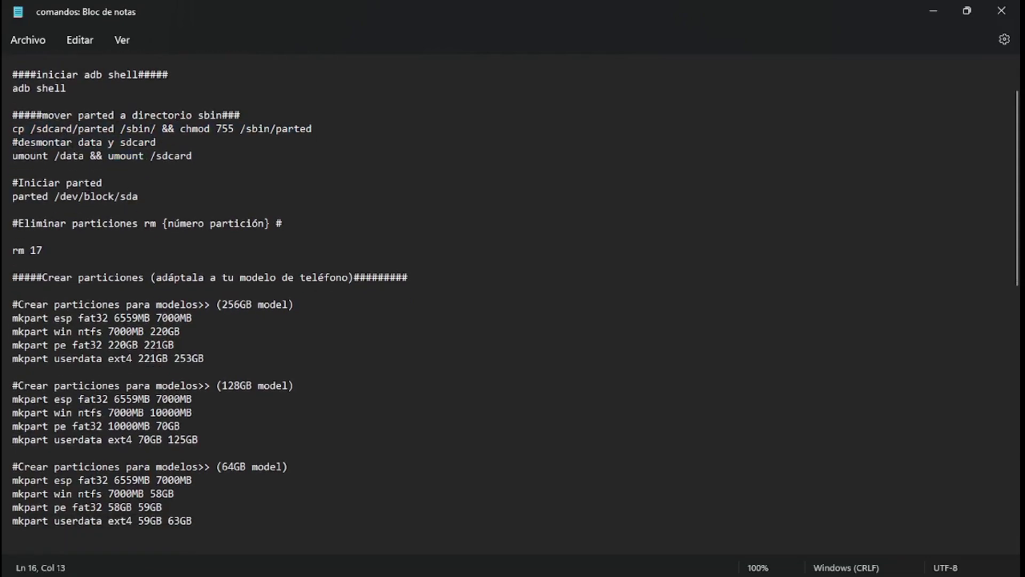
double_click(68, 197)
scroll(59, 195, "down", 2)
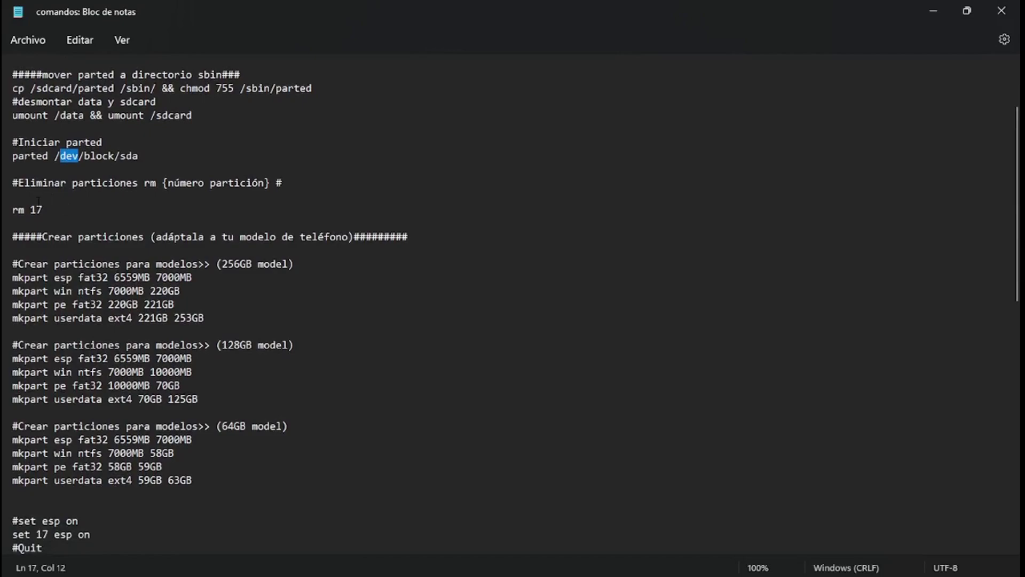
- Examine the esp and win partition creation commands for the 256GB model
scroll(45, 188, "down", 2)
left_click_drag(7, 155, 179, 198)
left_click(138, 155)
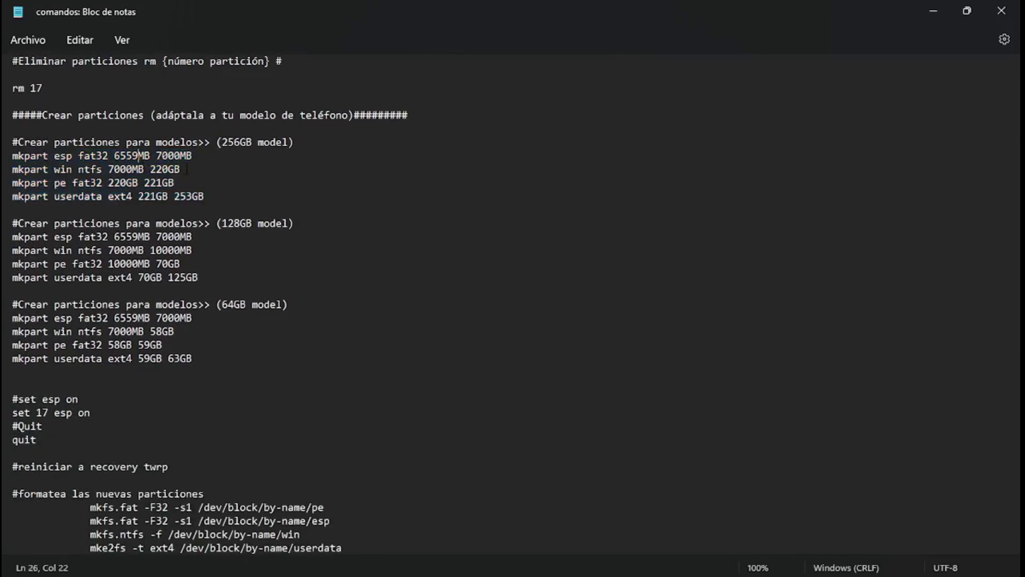
left_click_drag(217, 142, 294, 144)
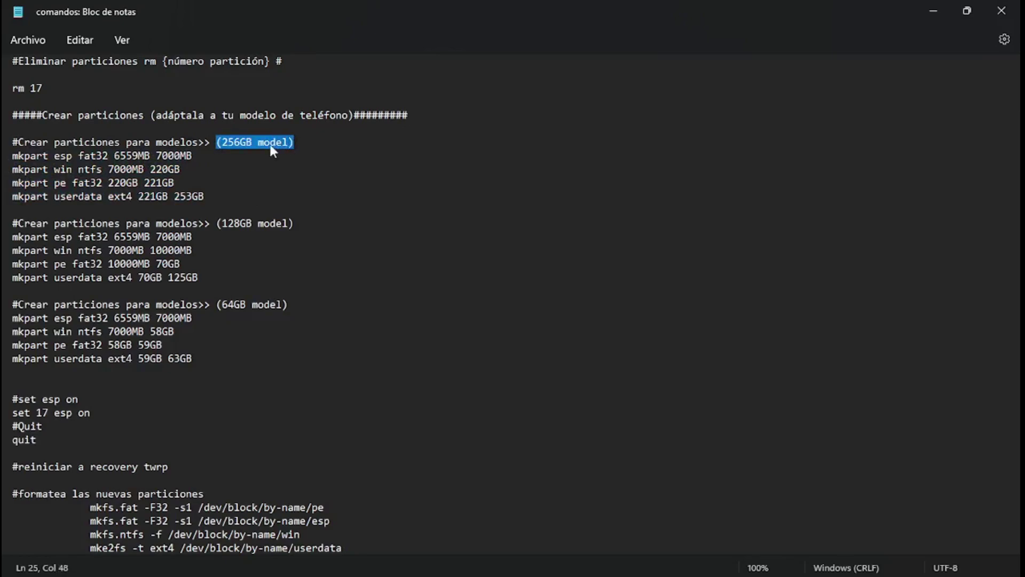
double_click(265, 143)
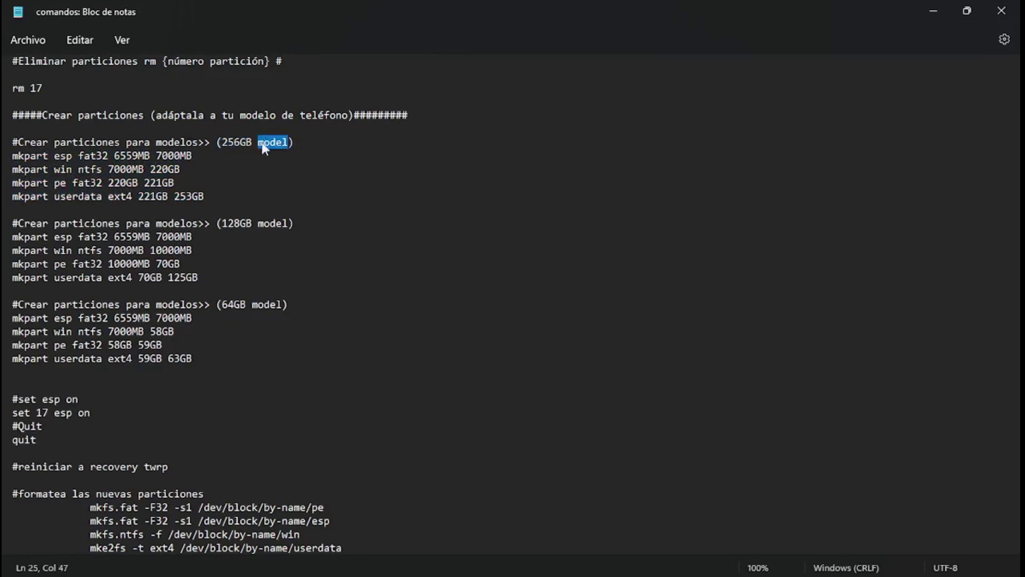
left_click(7, 159)
left_click_drag(11, 157, 202, 161)
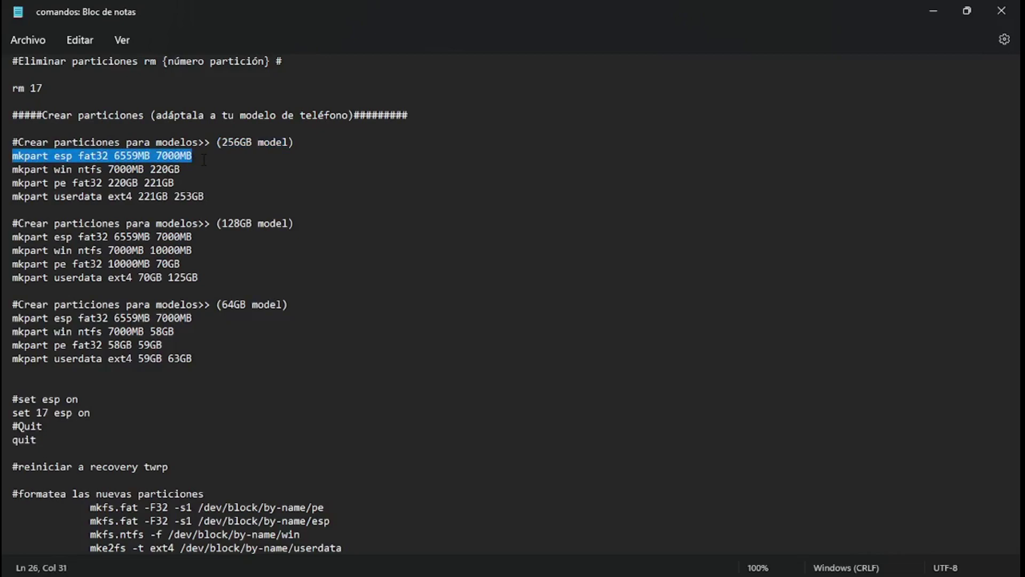
left_click(67, 157)
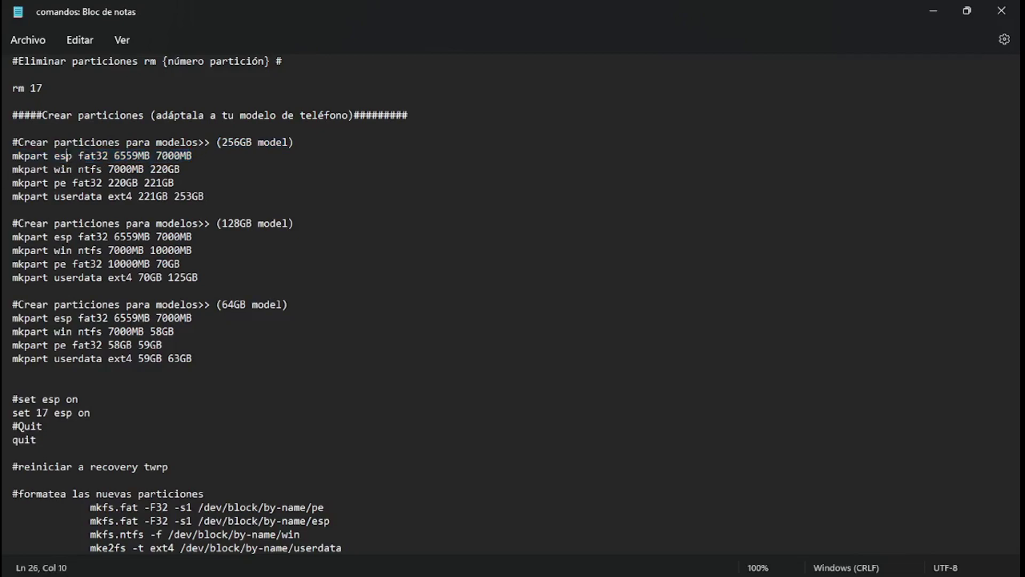
left_click(7, 170)
left_click(6, 170)
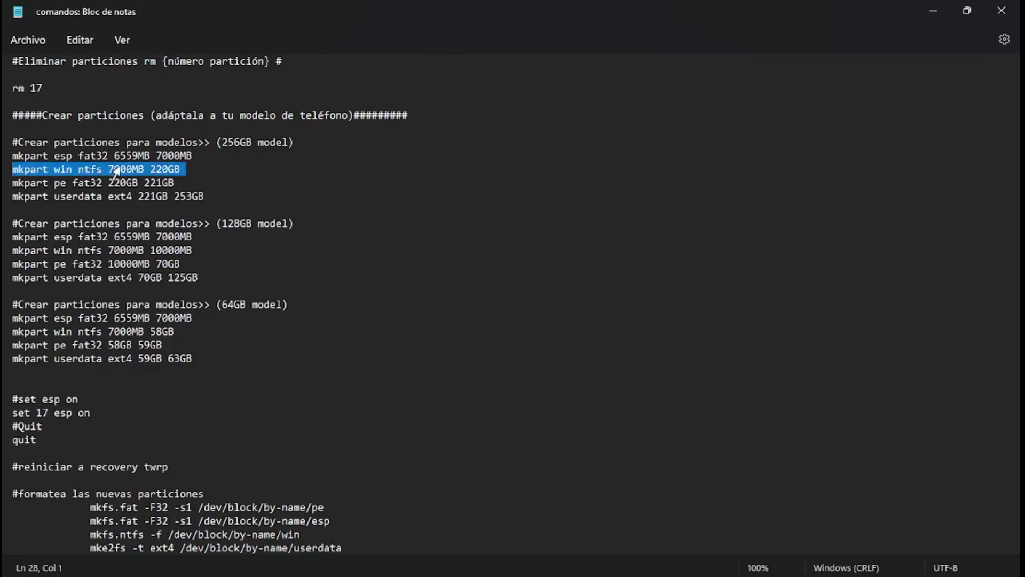
double_click(58, 169)
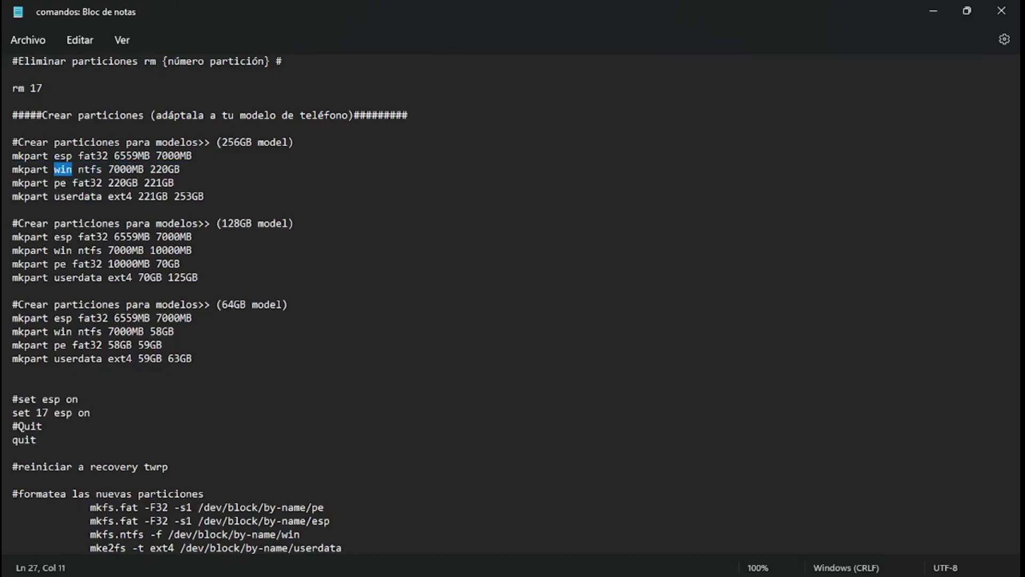
double_click(90, 170)
- Examine the pe and userdata partition creation commands for the 256GB model, including their file systems
left_click(24, 182)
double_click(24, 183)
double_click(59, 182)
double_click(95, 184)
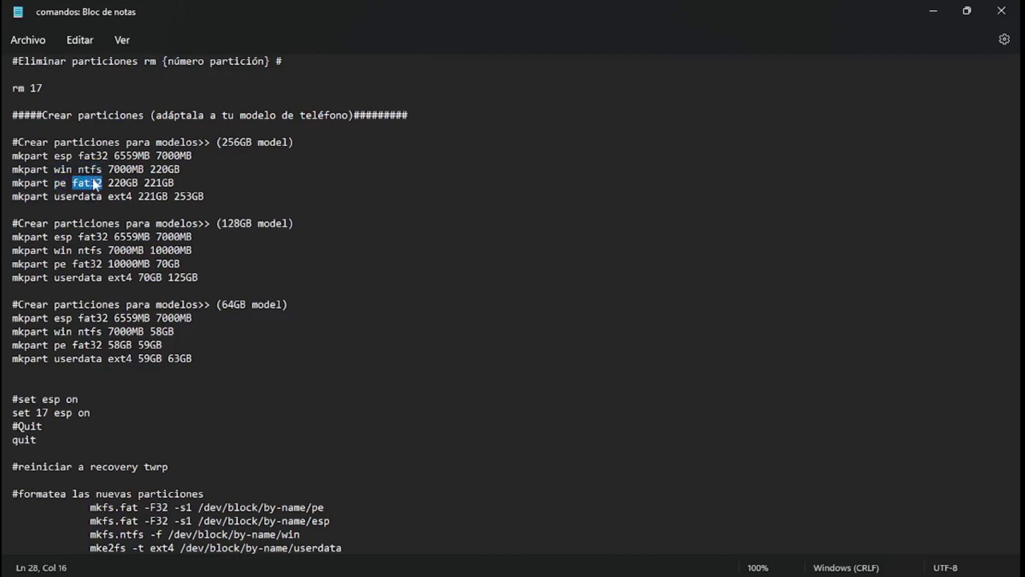
double_click(122, 183)
double_click(88, 184)
double_click(60, 184)
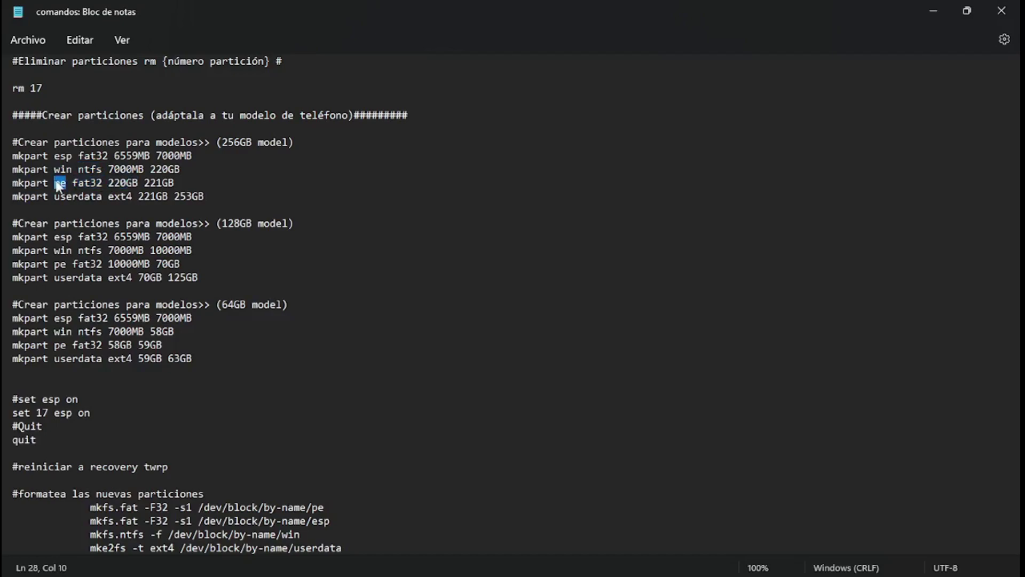
double_click(30, 197)
double_click(120, 197)
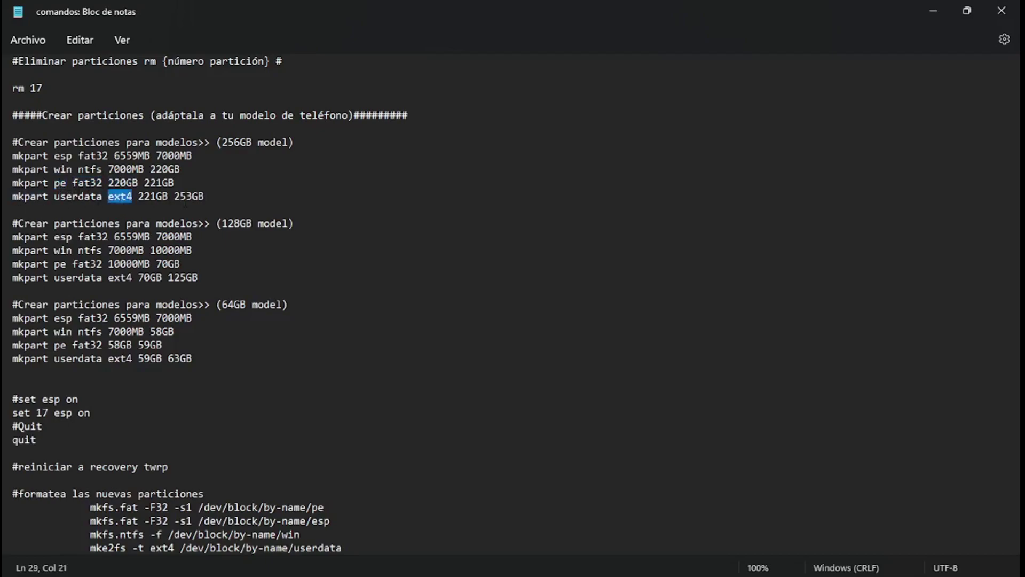
left_click_drag(207, 197, 12, 197)
double_click(75, 196)
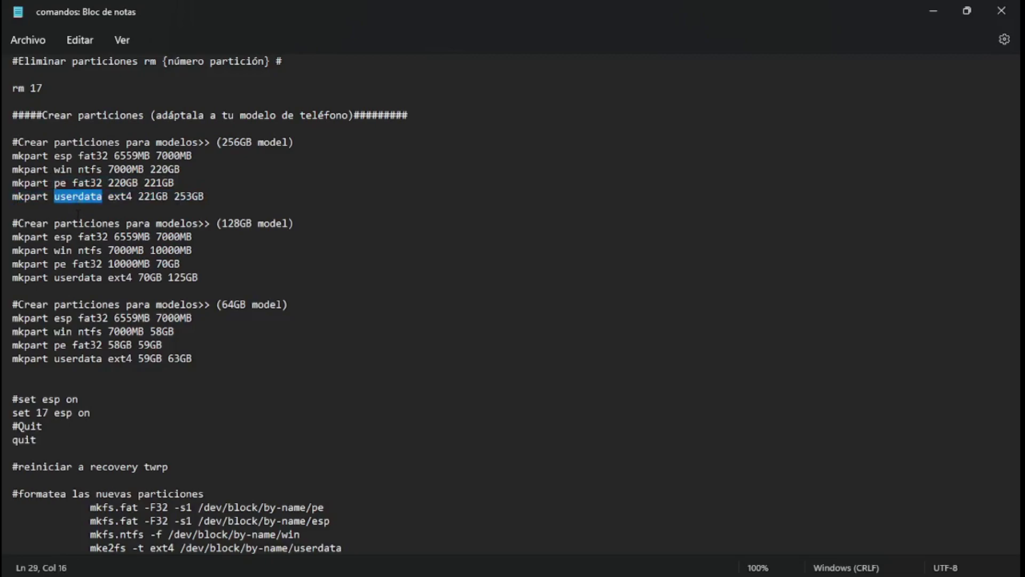
- Read through the remaining commands for formatting, mounting the PE partition, copying files and booting the UEFI image
scroll(71, 208, "down", 3)
scroll(70, 209, "up", 1)
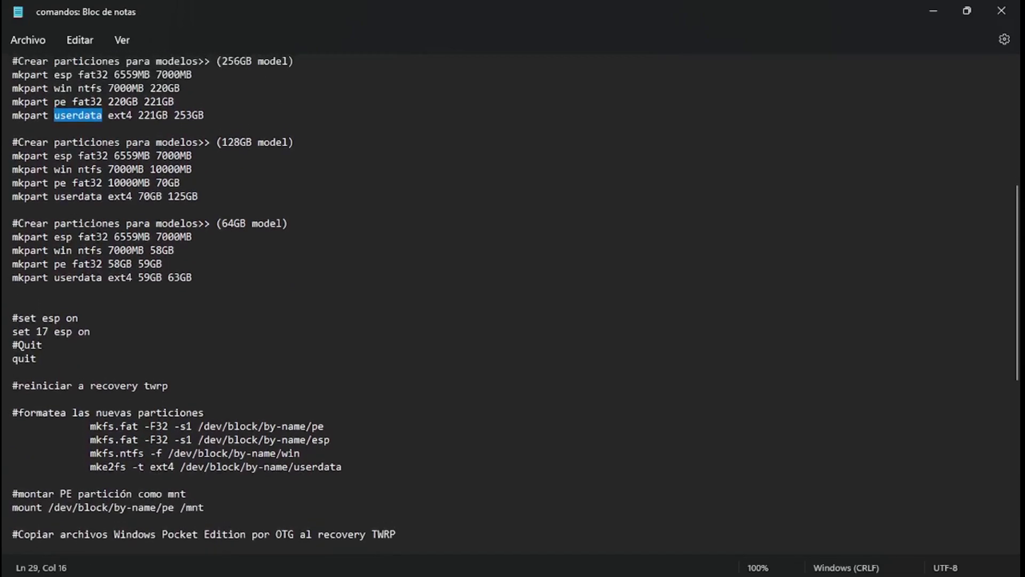
scroll(71, 208, "down", 2)
scroll(49, 202, "down", 6)
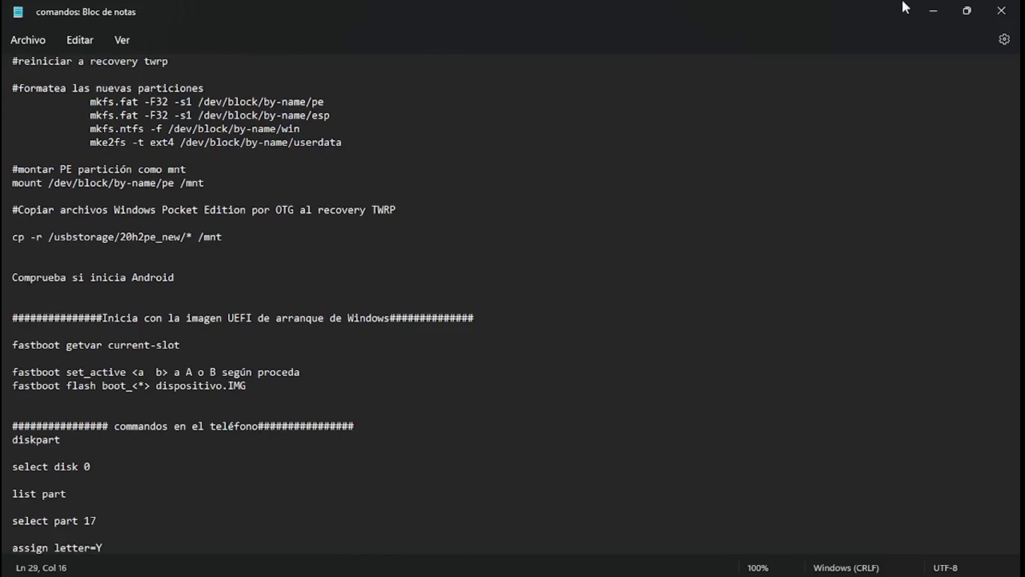
- Switch to Google Chrome, search for "hub usb c" and maximize the browser window
left_click(966, 10)
left_click(896, 107)
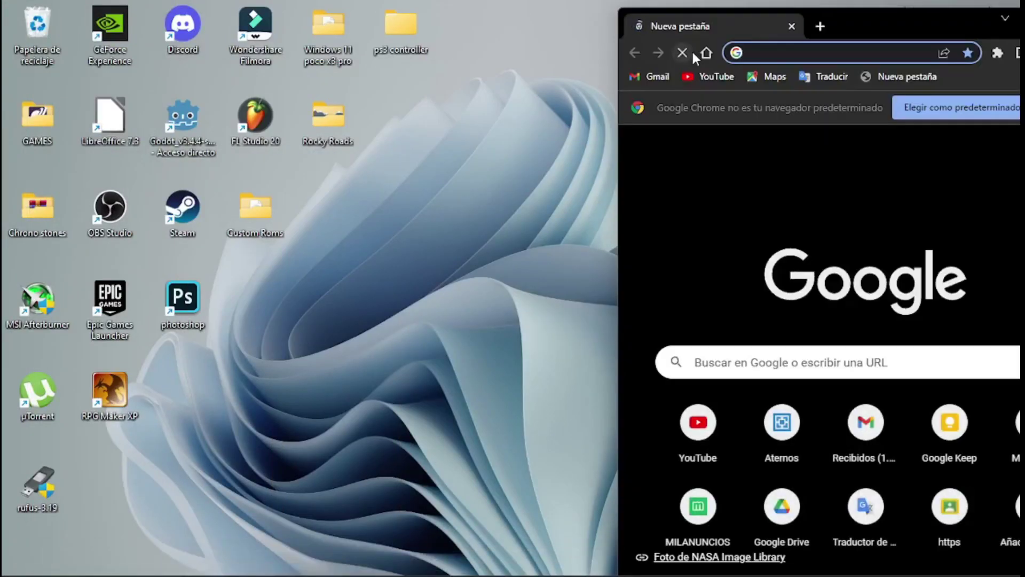
type("hub usb c")
key("Return")
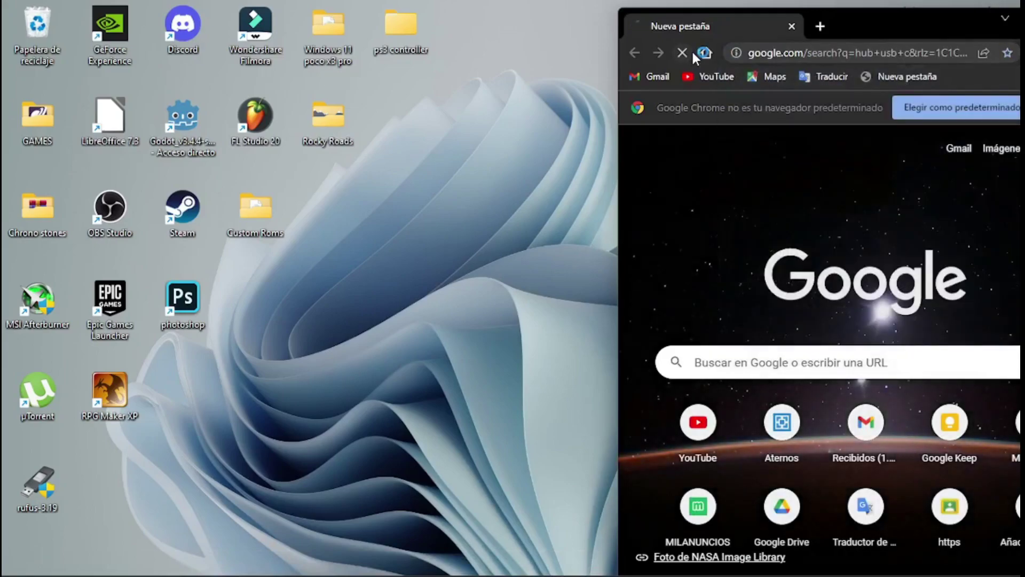
double_click(886, 26)
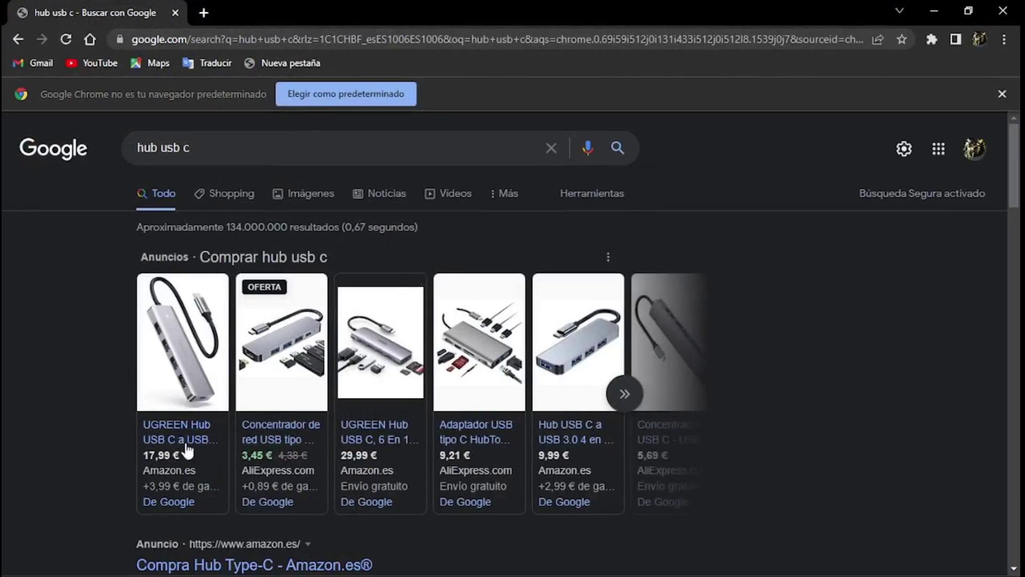
- View the UGREEN 4-port USB-C hub product page on Amazon.es, and close the browser to return to the comandos file
mouse_move(565, 417)
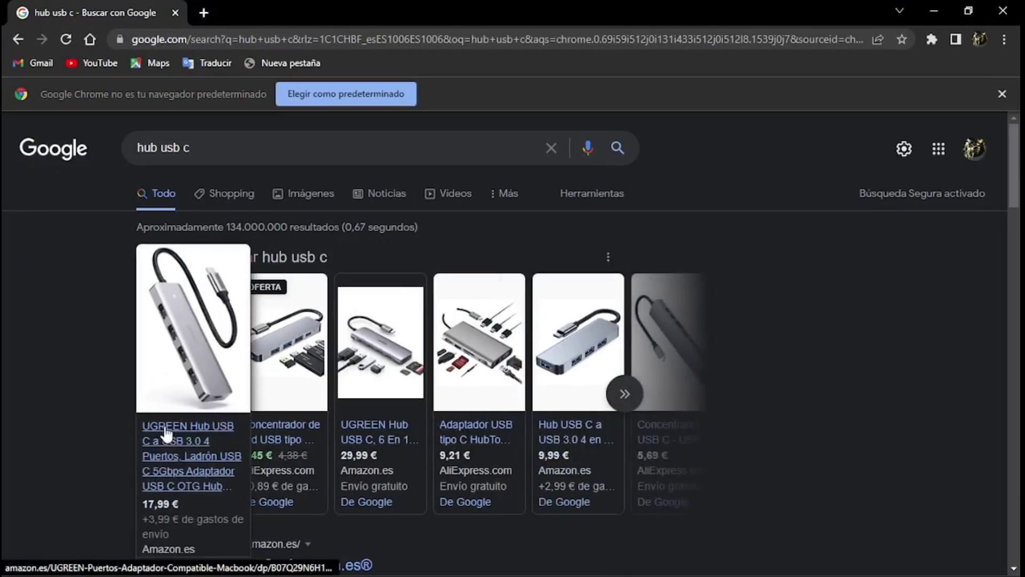
left_click(160, 369)
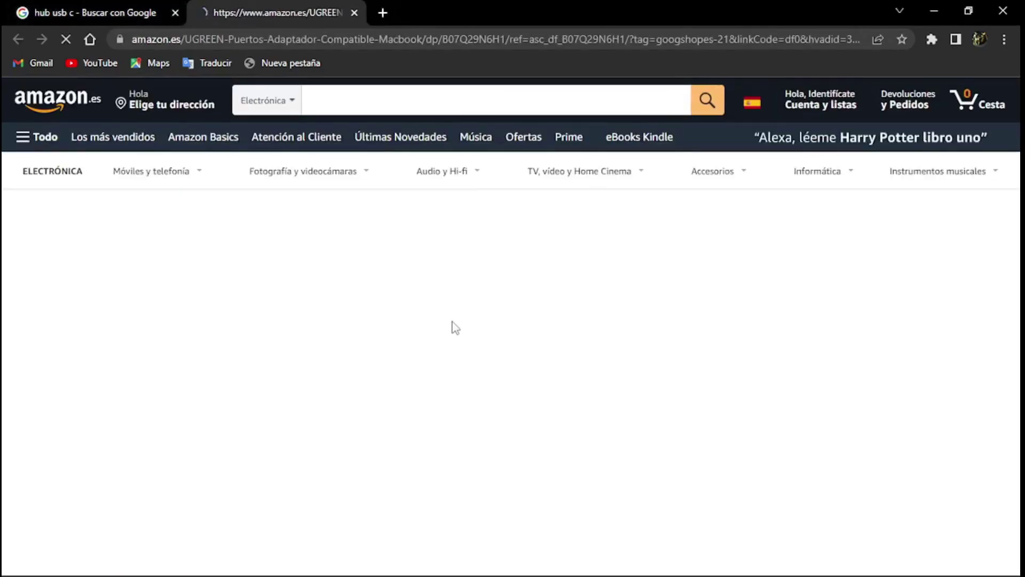
scroll(208, 282, "down", 1)
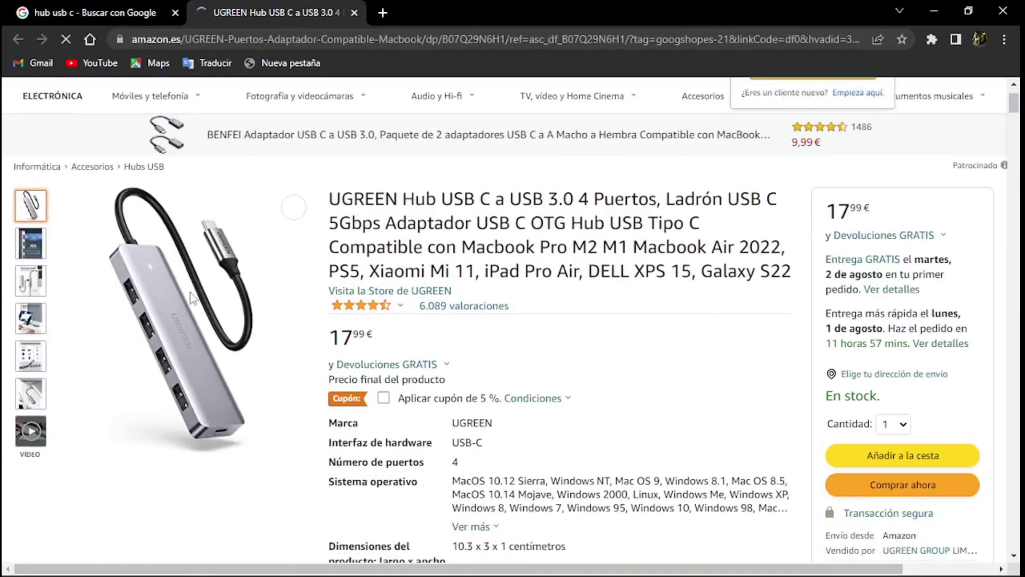
mouse_move(195, 302)
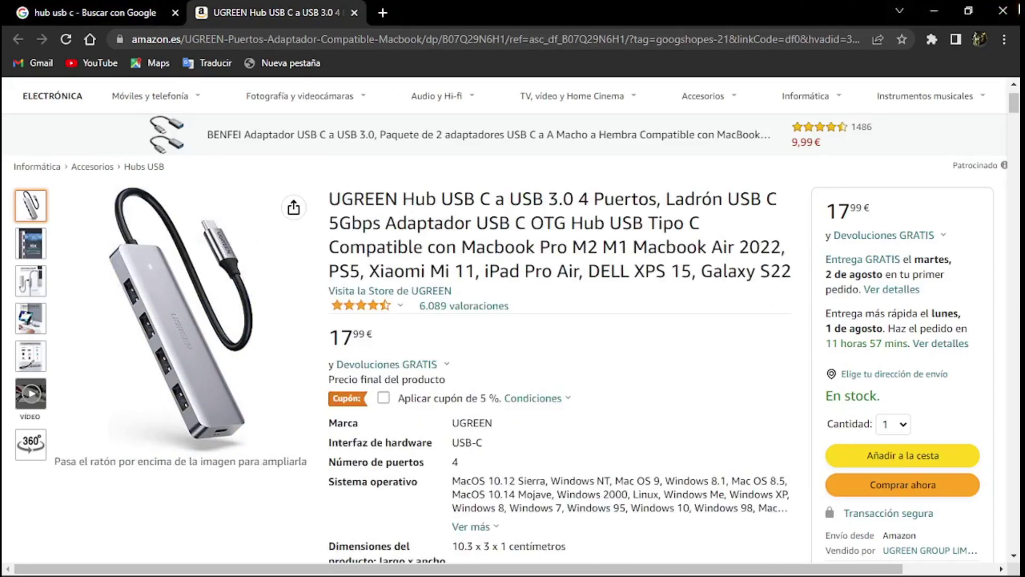
left_click(1003, 11)
left_click(725, 558)
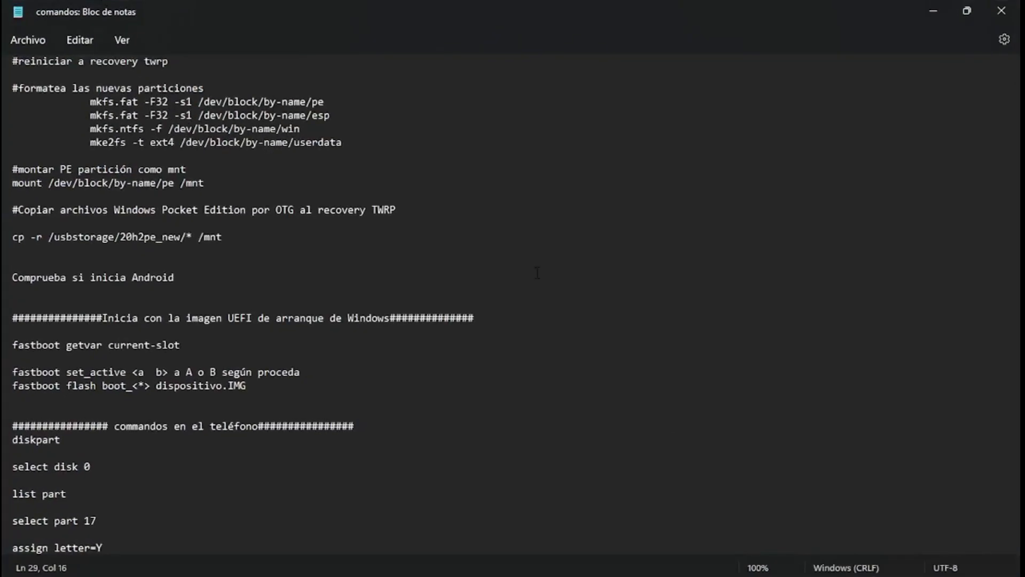
- Skim the comandos file from its opening adb and parted commands through the partition creation and formatting sections
scroll(330, 186, "up", 14)
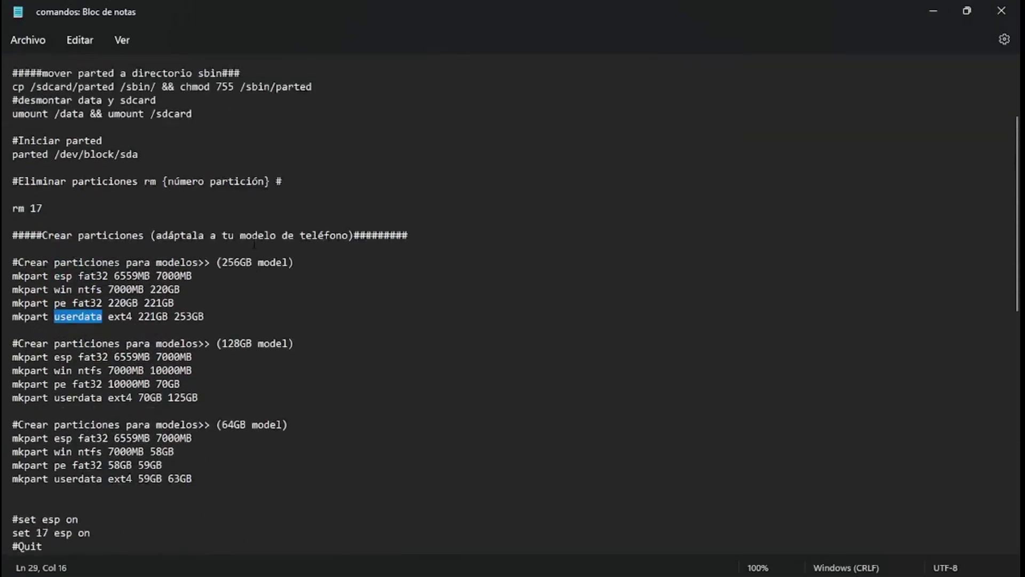
left_click(137, 196)
scroll(137, 196, "up", 2)
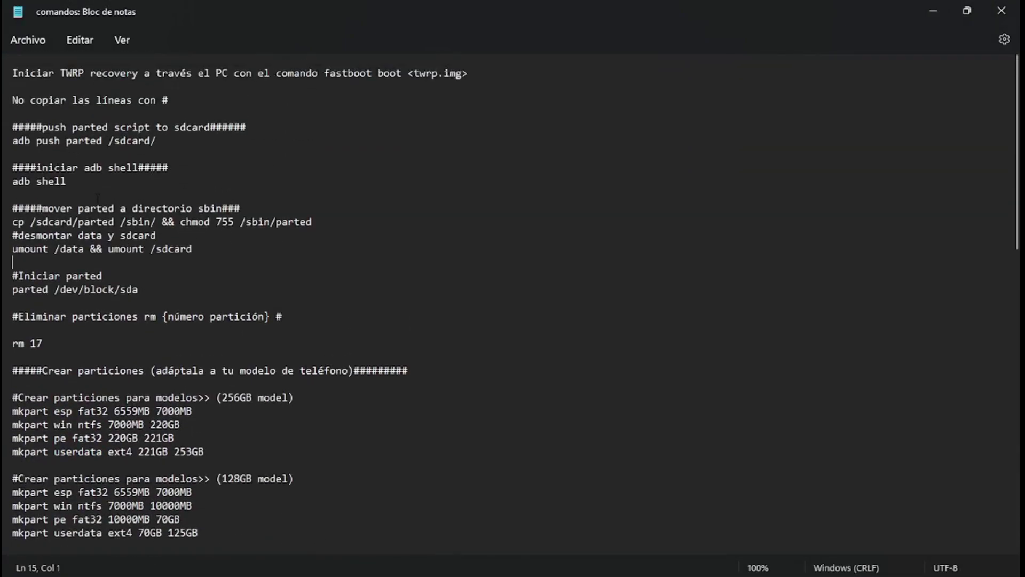
scroll(137, 196, "down", 3)
scroll(98, 241, "down", 9)
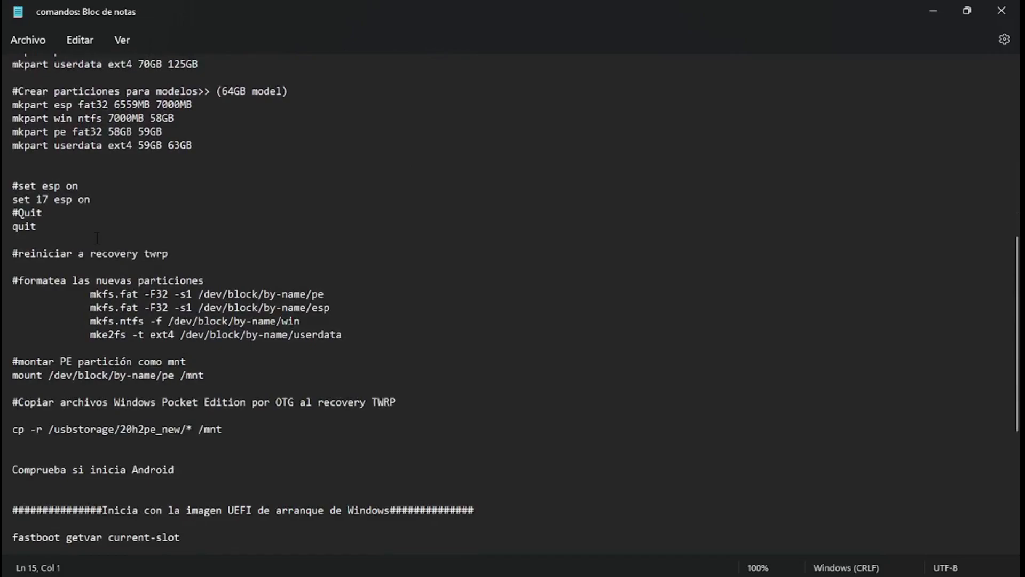
scroll(97, 241, "up", 4)
scroll(98, 241, "up", 4)
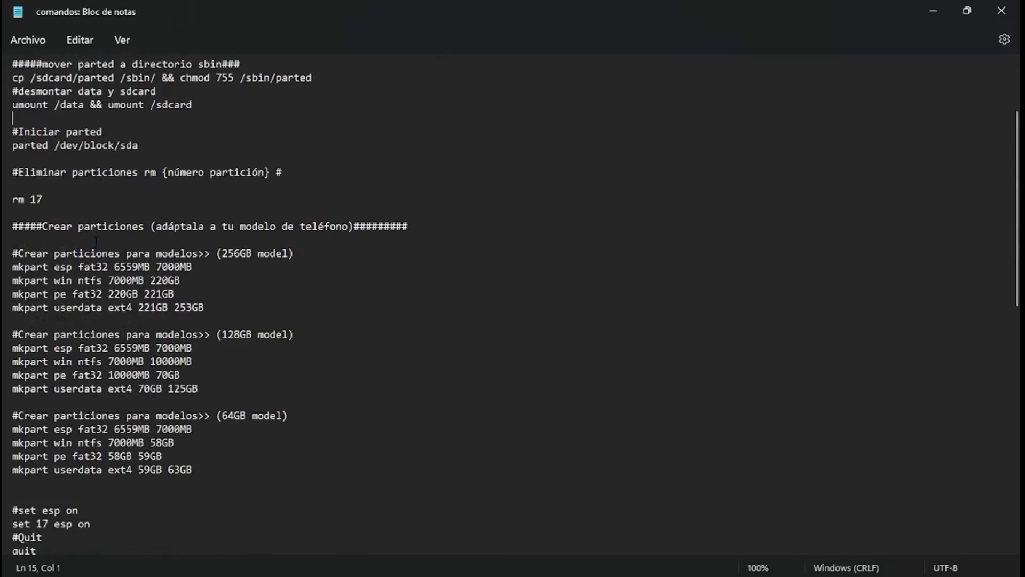
- Highlight the partition creation block for the 256GB model and compare it with the 128GB model heading
left_click(6, 259)
left_click_drag(6, 261, 197, 308)
double_click(196, 308)
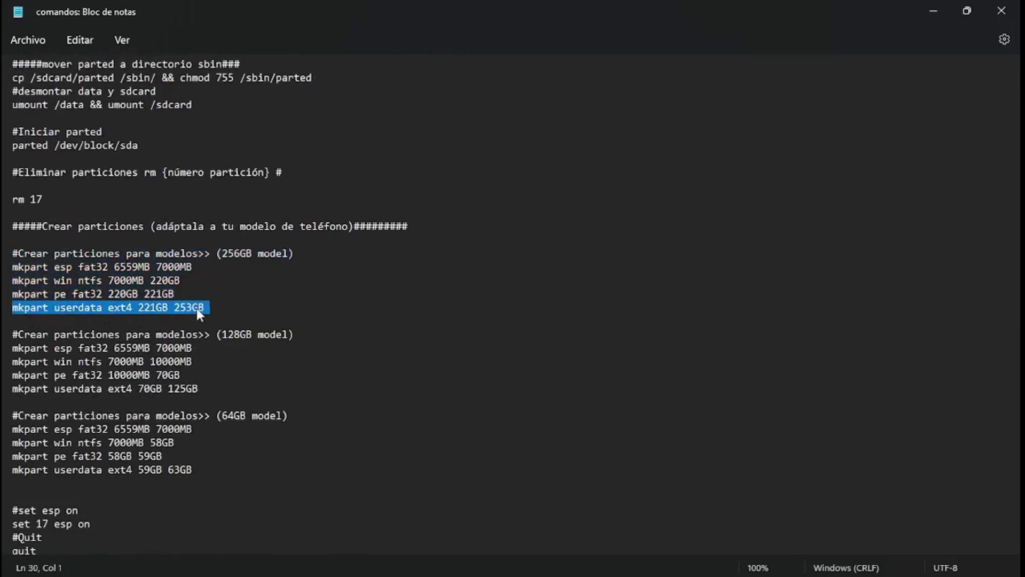
double_click(236, 334)
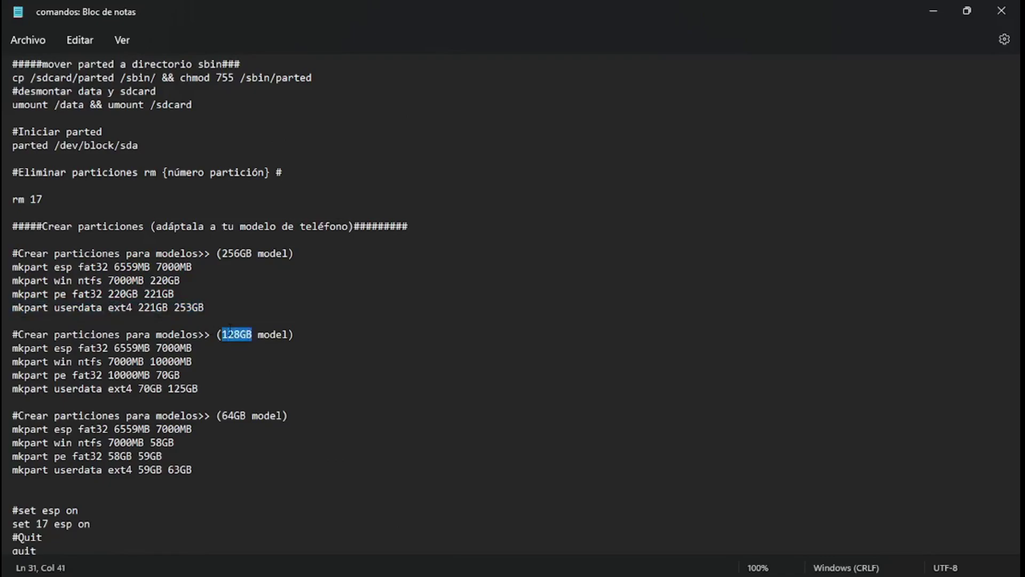
left_click(289, 370)
- Examine the 256GB model's mkpart lines again, highlighting the pe line and the full esp-to-userdata set
left_click_drag(204, 309, 4, 255)
double_click(123, 294)
triple_click(113, 294)
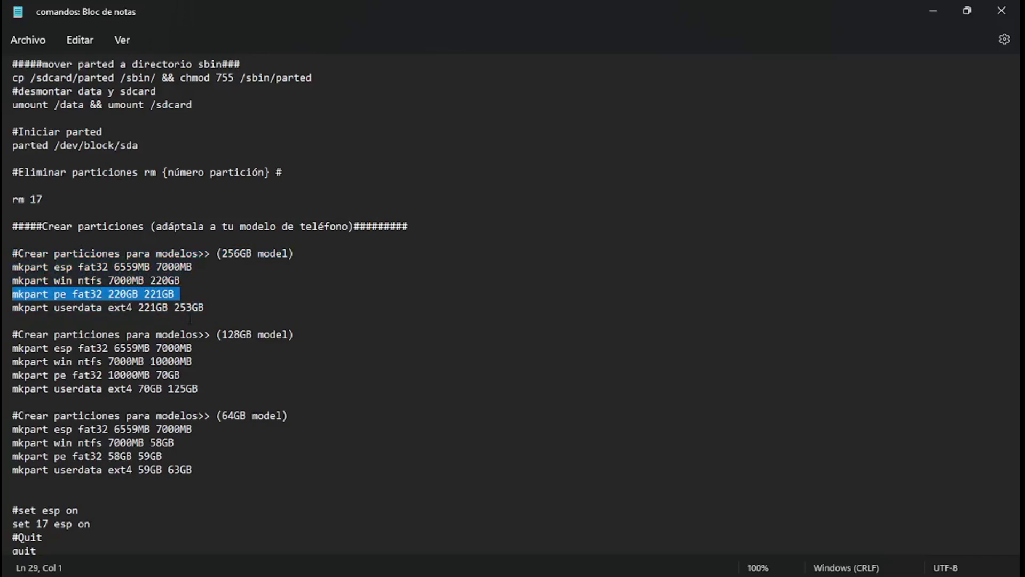
left_click_drag(204, 308, 232, 319)
left_click(43, 253)
left_click(239, 313)
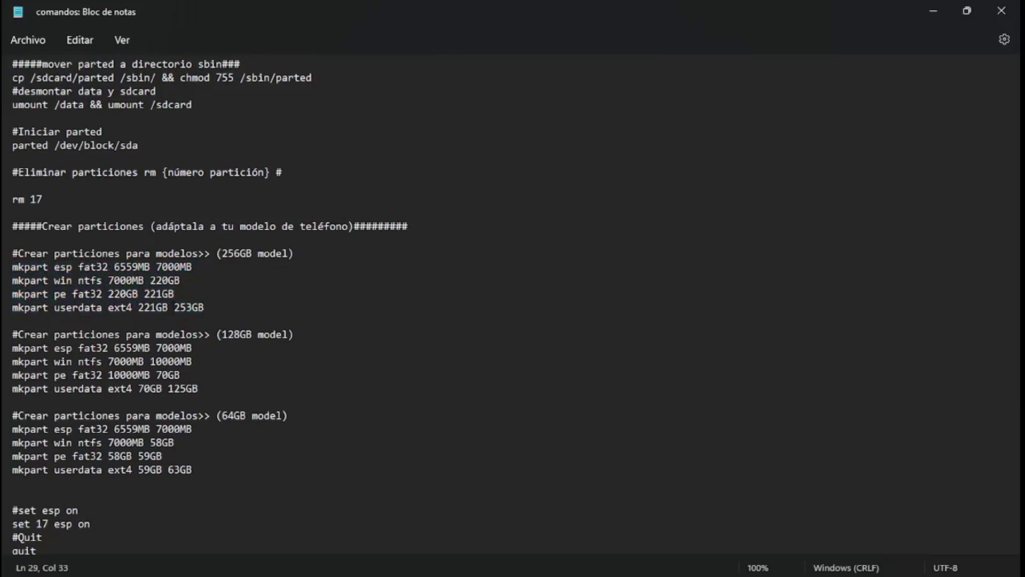
left_click_drag(11, 272, 244, 305)
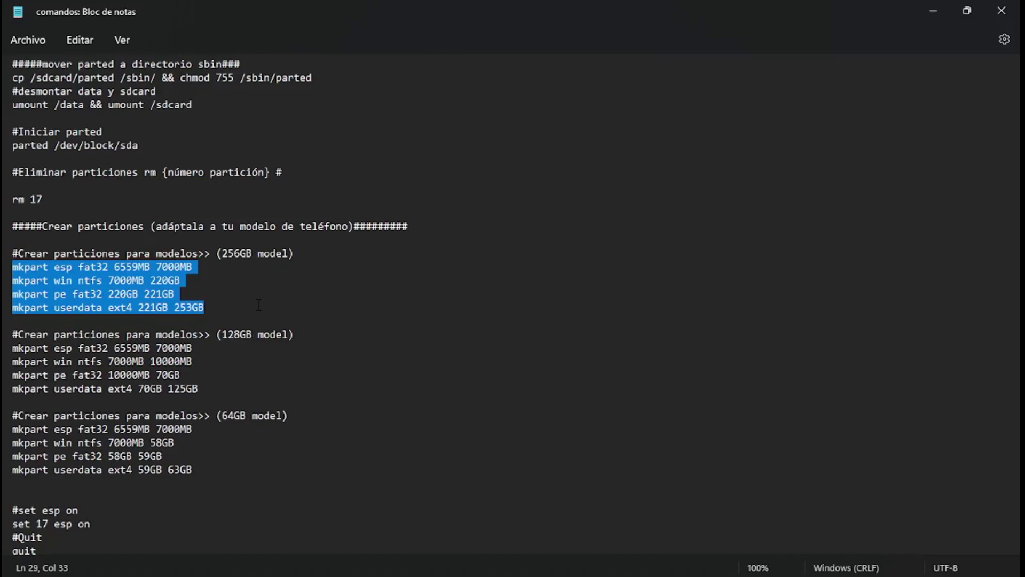
left_click(259, 304)
- Read on to the phone commands section and highlight its commands from diskpart through shutdown -s -t 0
scroll(259, 305, "down", 6)
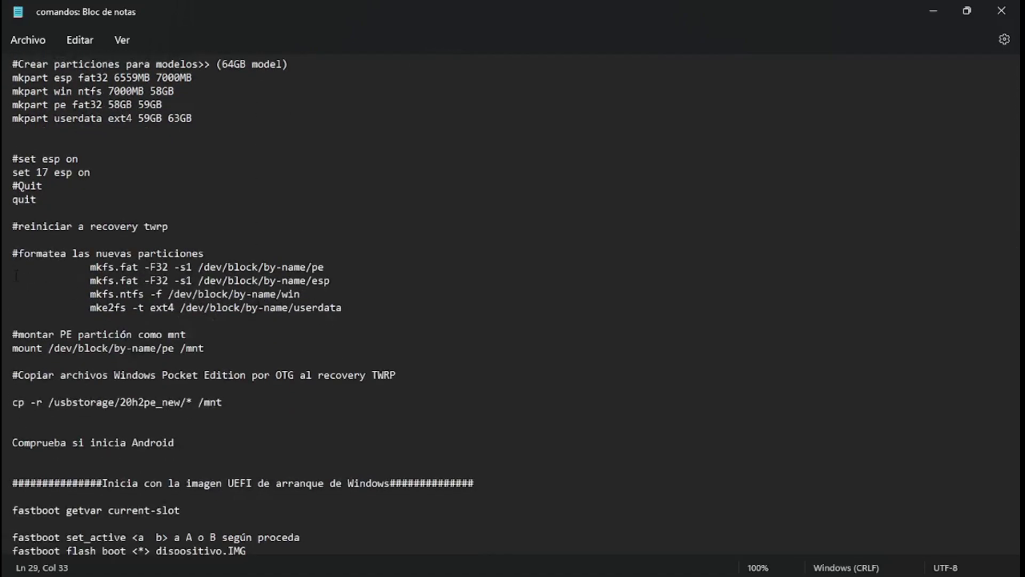
scroll(95, 311, "down", 4)
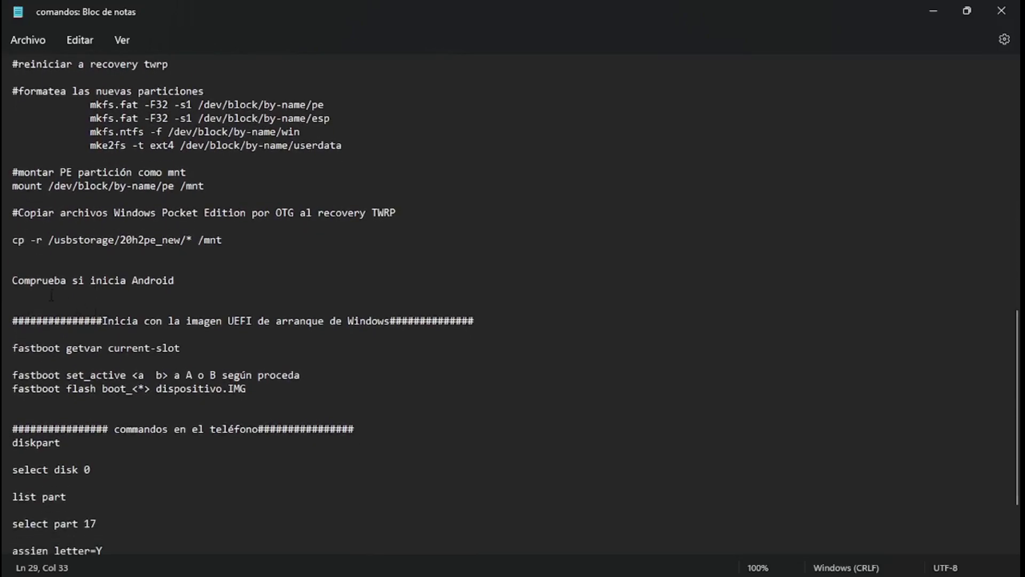
scroll(95, 310, "down", 2)
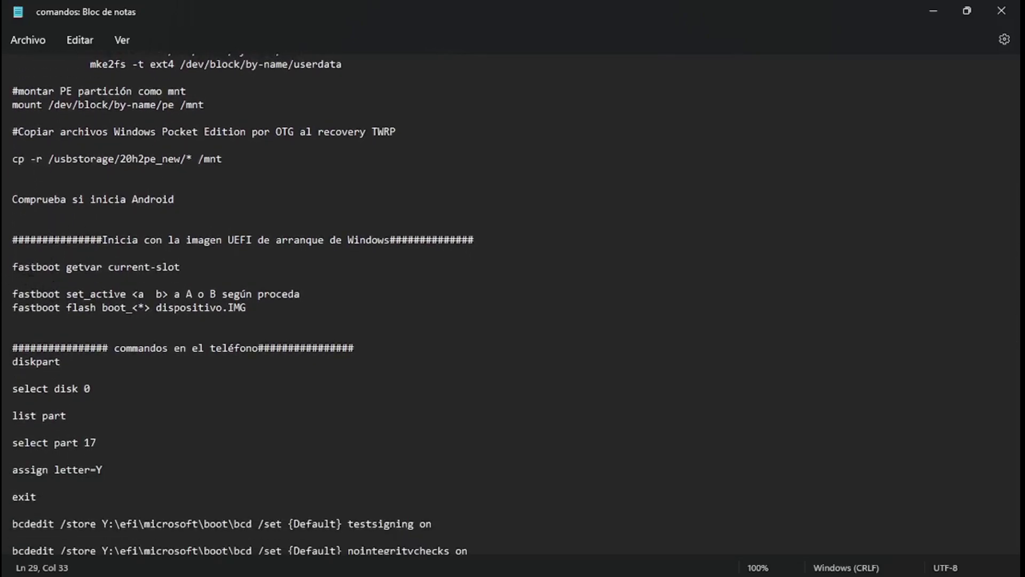
scroll(95, 310, "down", 1)
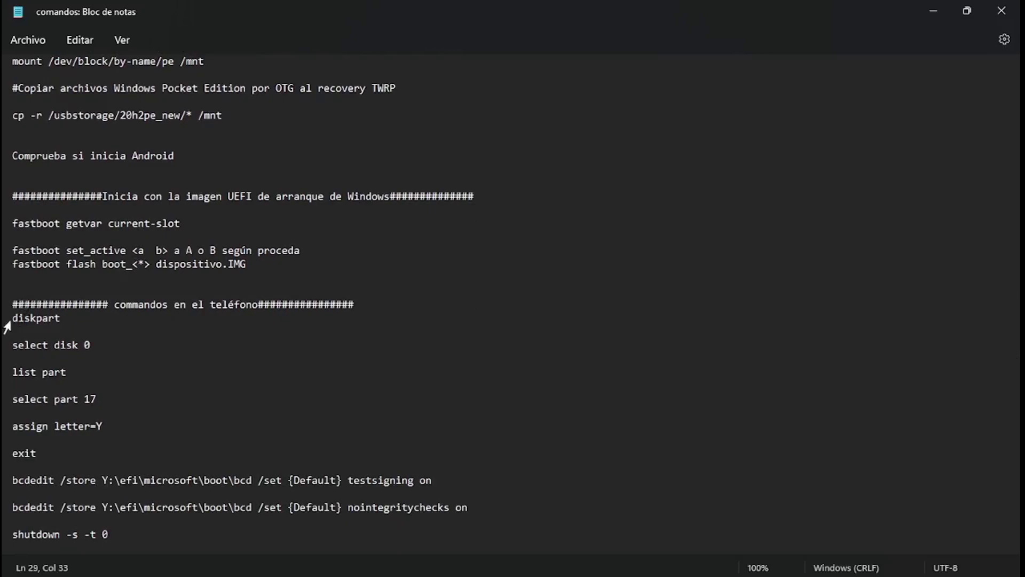
left_click_drag(8, 320, 345, 553)
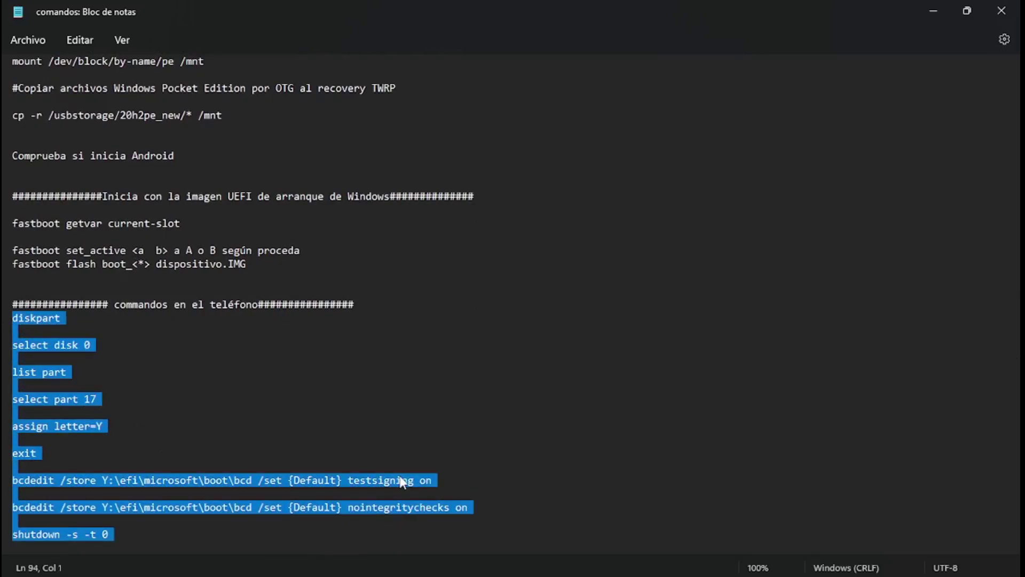
left_click(547, 343)
triple_click(548, 343)
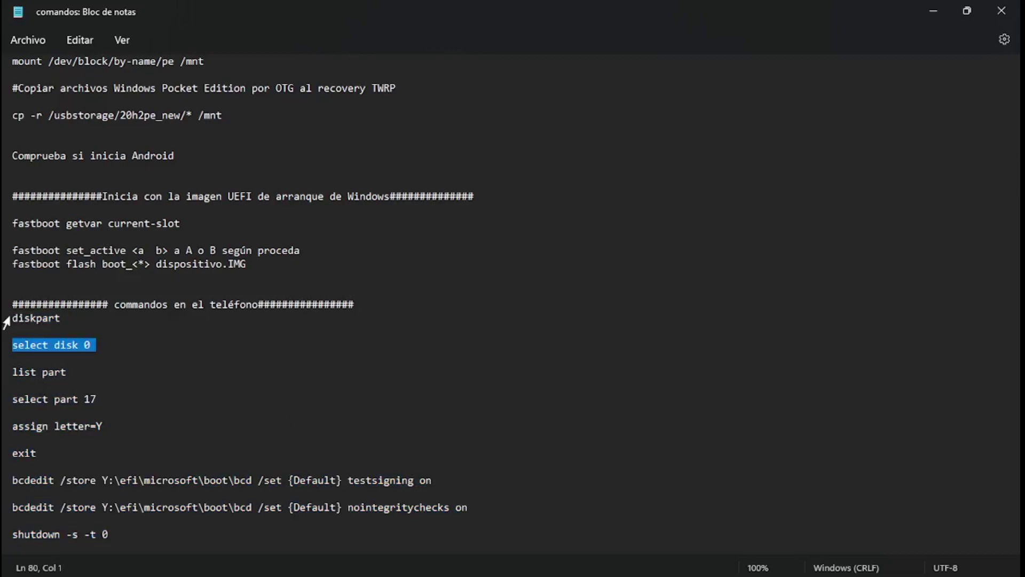
left_click_drag(9, 316, 205, 544)
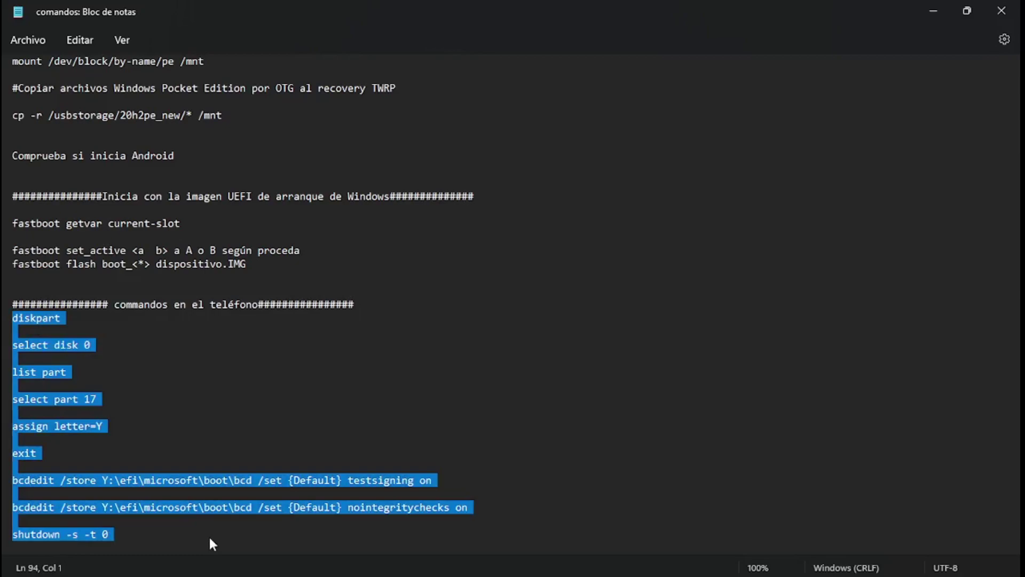
- Minimize and reopen the comandos file, and look through the mounting, file copying and UEFI boot commands
left_click(944, 4)
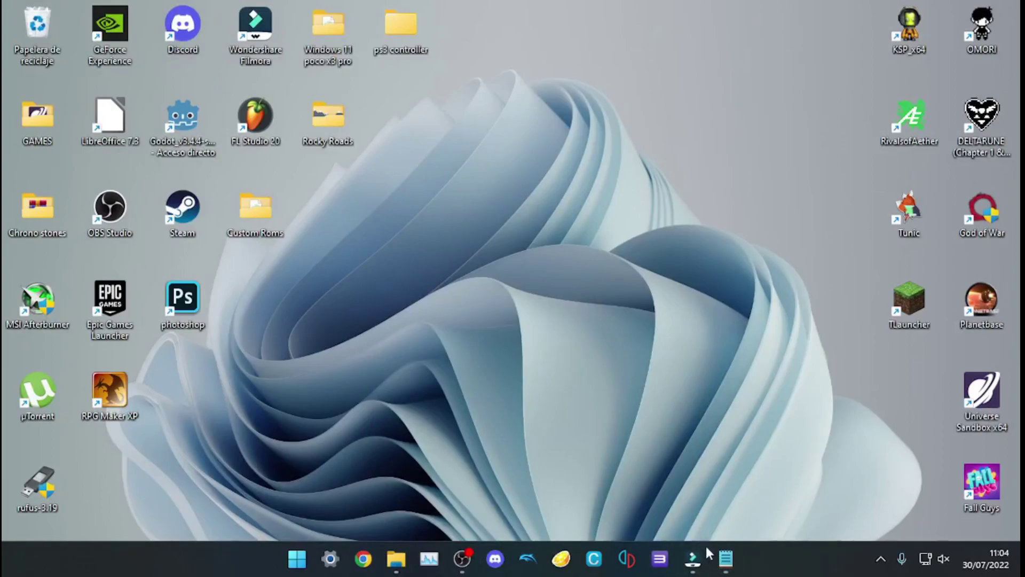
left_click(725, 564)
left_click(192, 229)
scroll(192, 230, "up", 10)
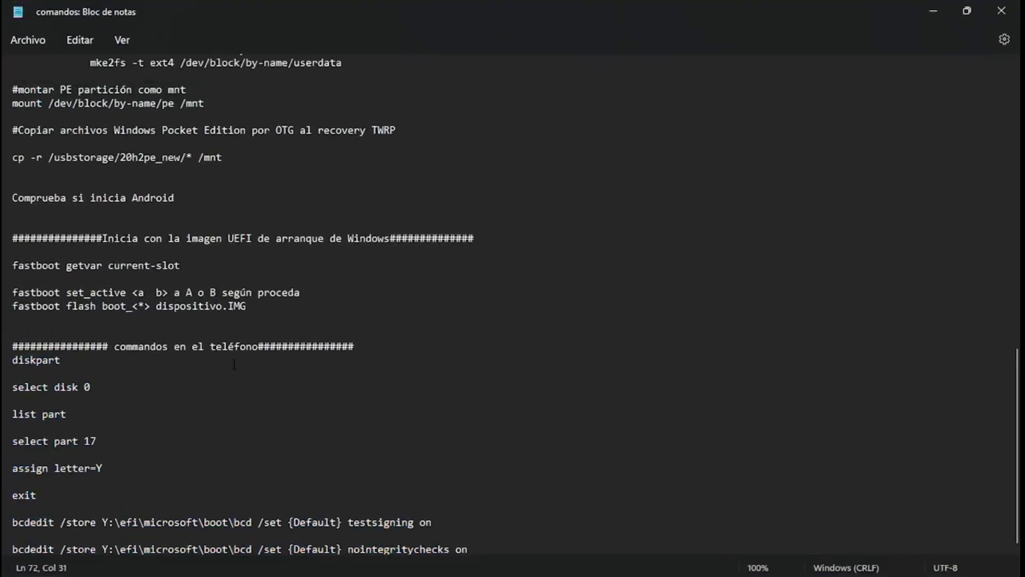
scroll(220, 373, "up", 3)
scroll(220, 374, "down", 13)
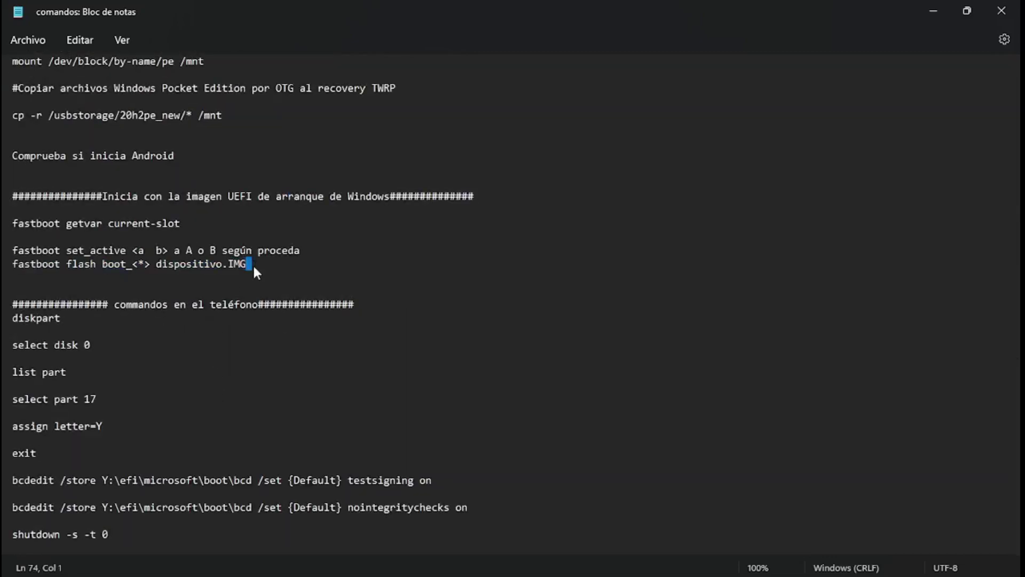
- Highlight the fastboot flash boot_<*> dispositivo.IMG command in the UEFI boot section
left_click_drag(252, 264, 99, 271)
triple_click(101, 265)
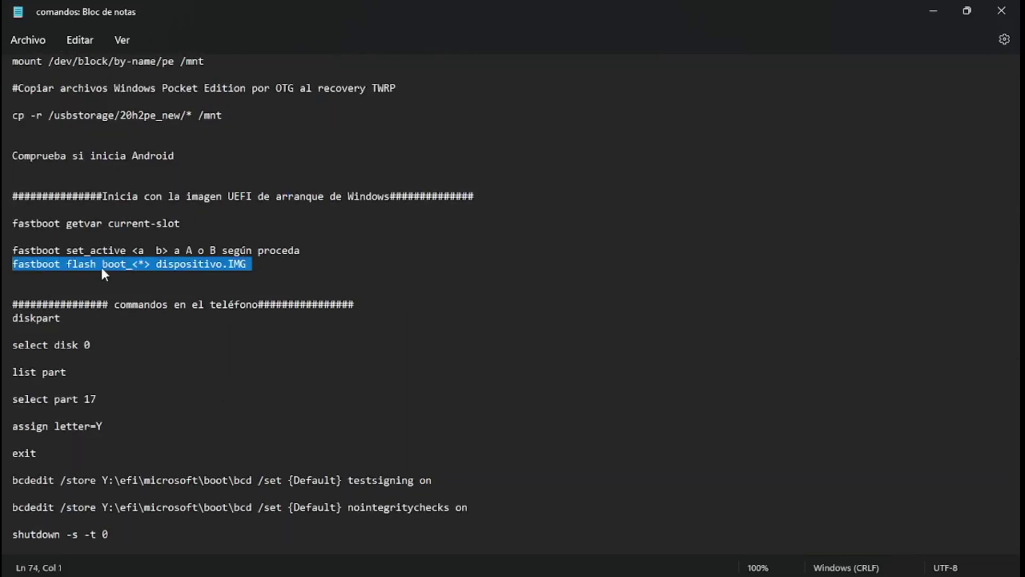
left_click(186, 267)
double_click(185, 267)
triple_click(186, 266)
double_click(185, 267)
triple_click(186, 267)
left_click(113, 278)
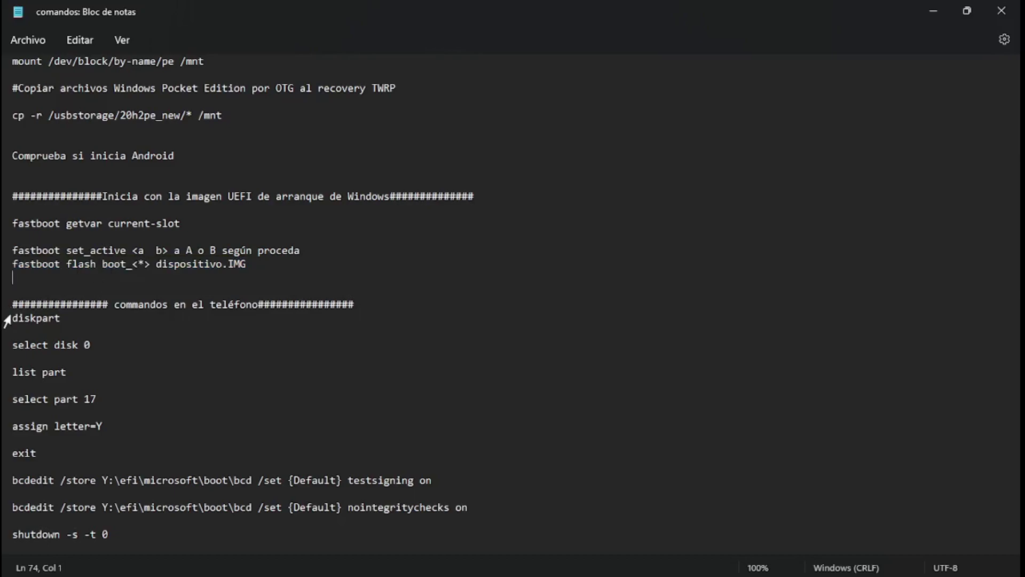
- Highlight the phone commands from diskpart to shutdown and the whole text, and minimize the comandos file
left_click_drag(12, 318, 158, 547)
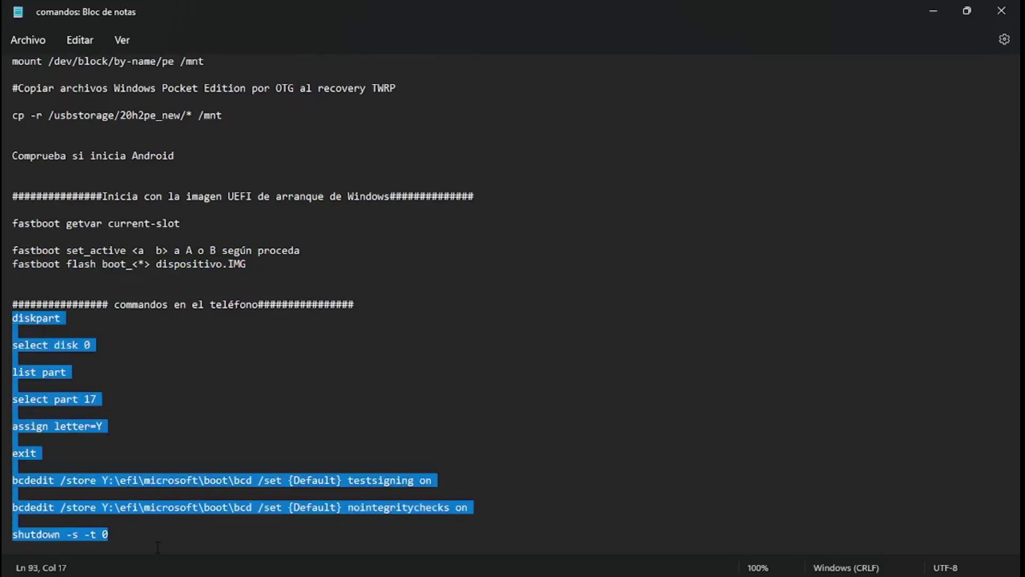
left_click(158, 546)
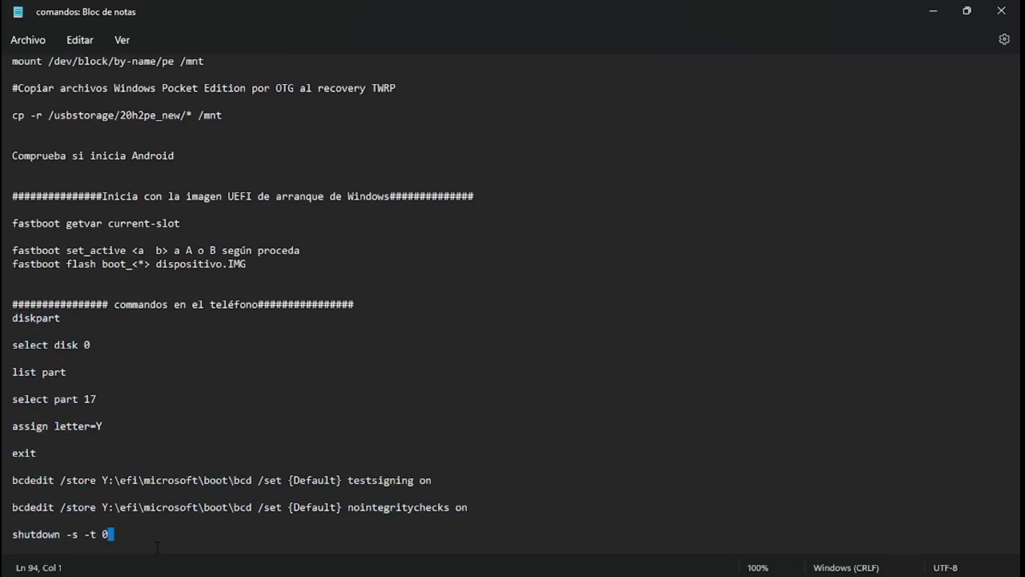
key("ctrl+a")
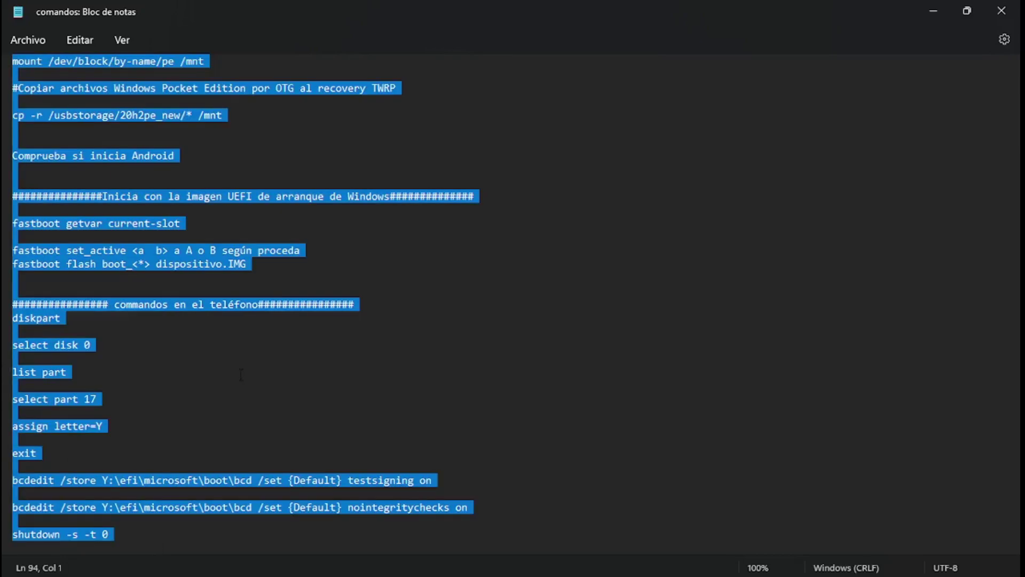
left_click(371, 331)
scroll(370, 332, "up", 6)
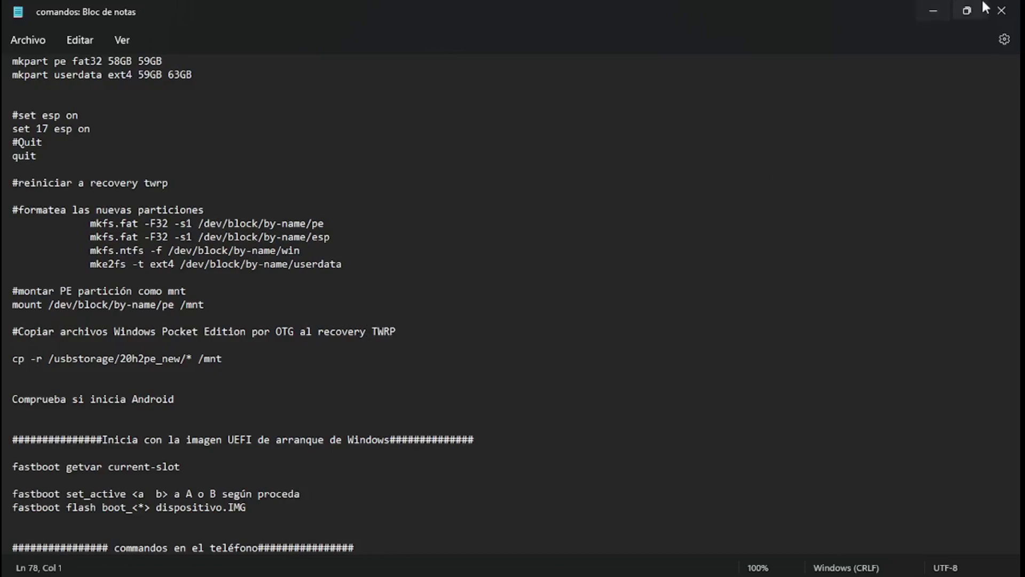
left_click(935, 10)
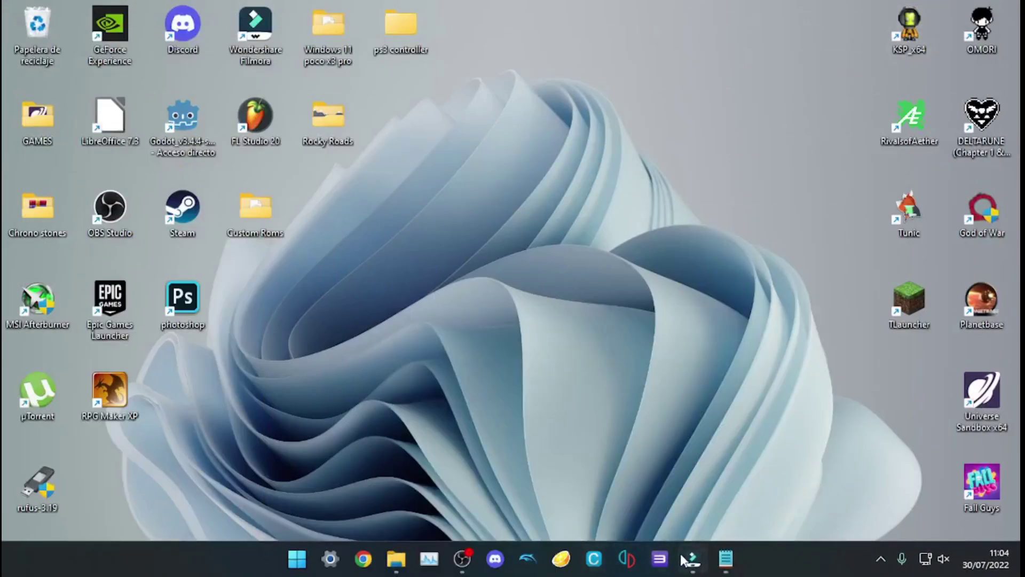
- Reopen the comandos file, highlight its text from the first line onward, and skim the complete command list
left_click(721, 560)
scroll(226, 309, "up", 13)
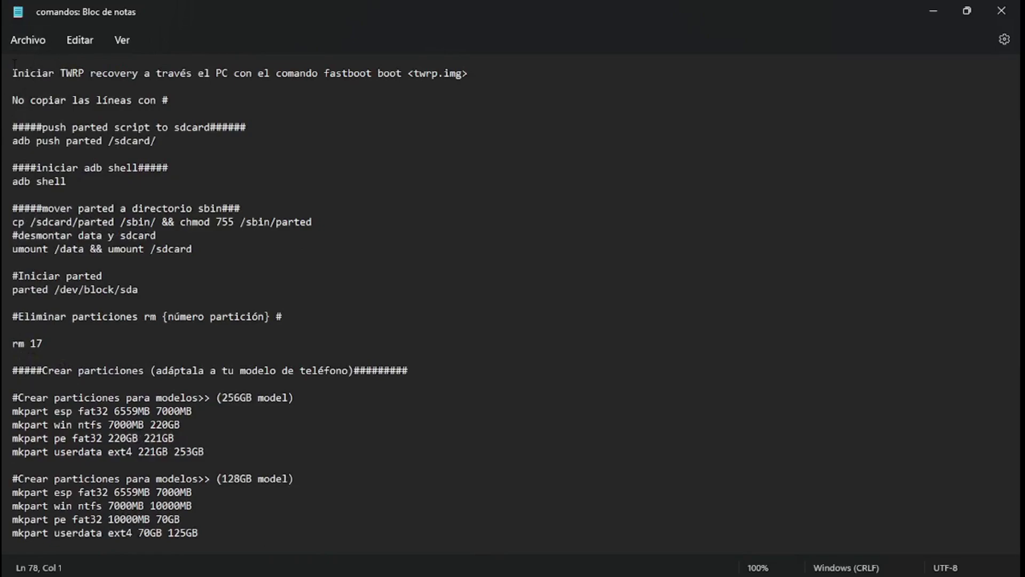
left_click_drag(6, 76, 568, 558)
left_click(612, 332)
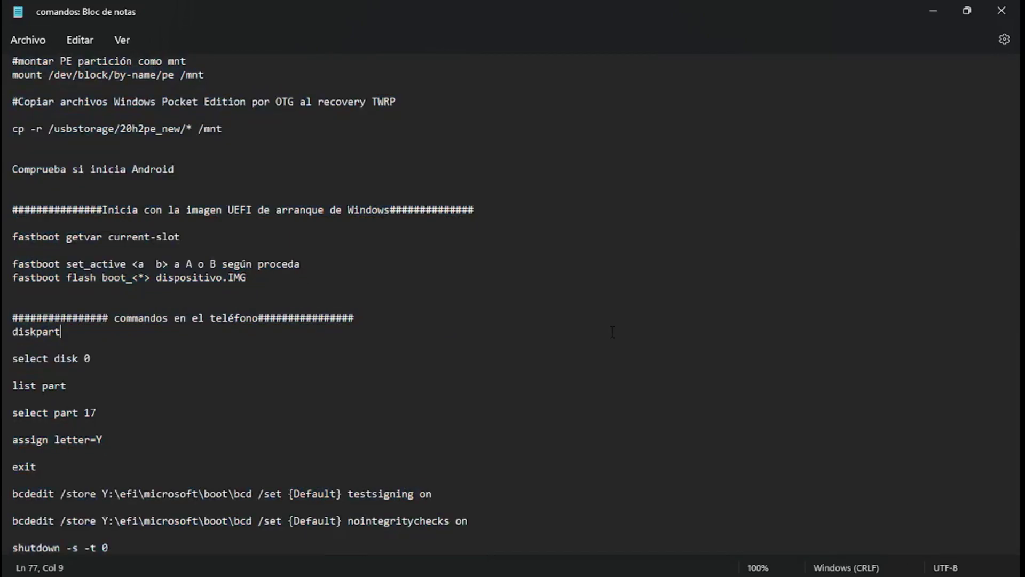
scroll(612, 332, "up", 2)
scroll(612, 332, "up", 14)
scroll(612, 332, "down", 17)
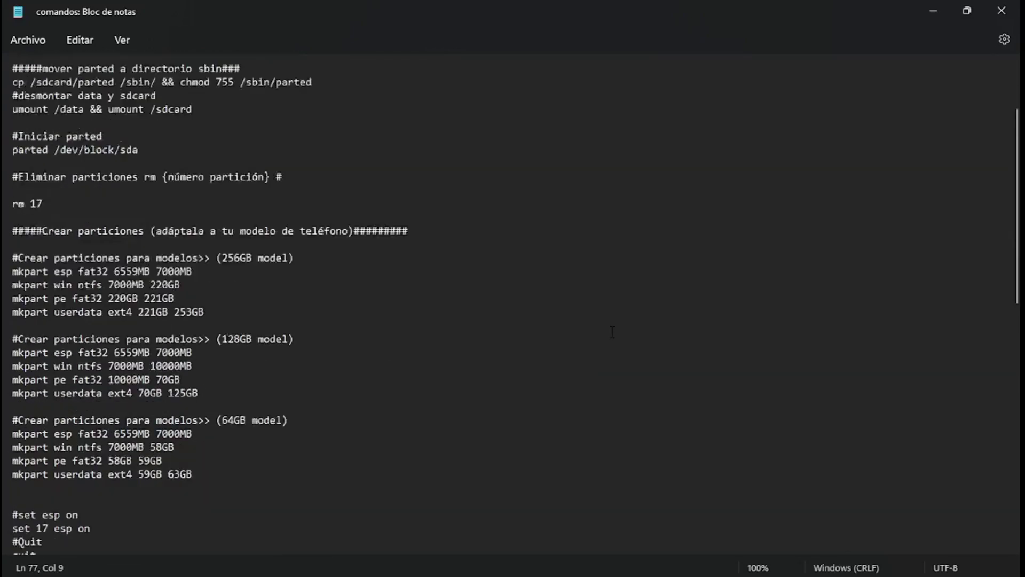
scroll(612, 331, "up", 19)
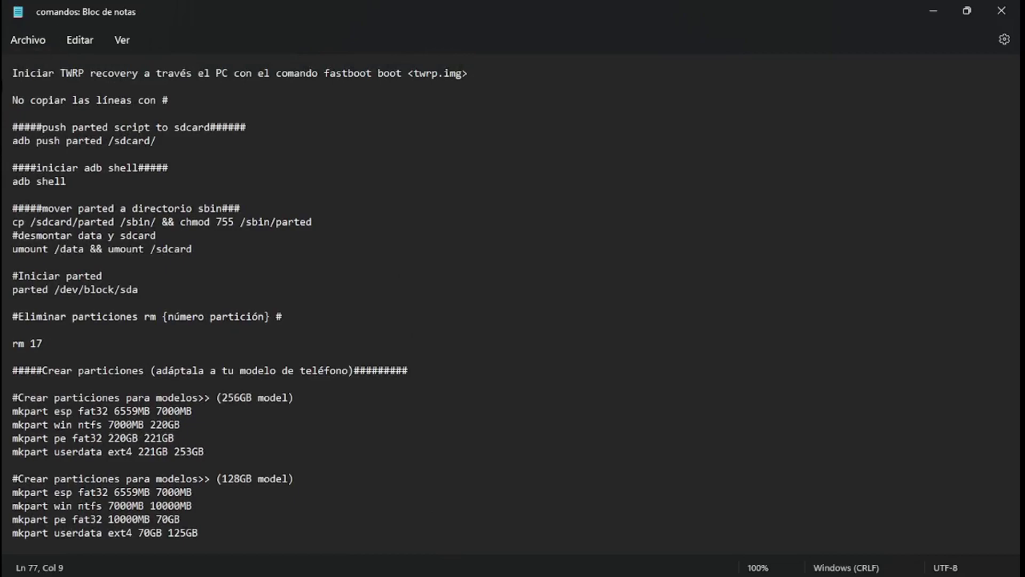
- Highlight the opening commands from the TWRP boot line through the umount line, and minimize the comandos file
left_click_drag(6, 75, 423, 264)
left_click(423, 264)
left_click(425, 271)
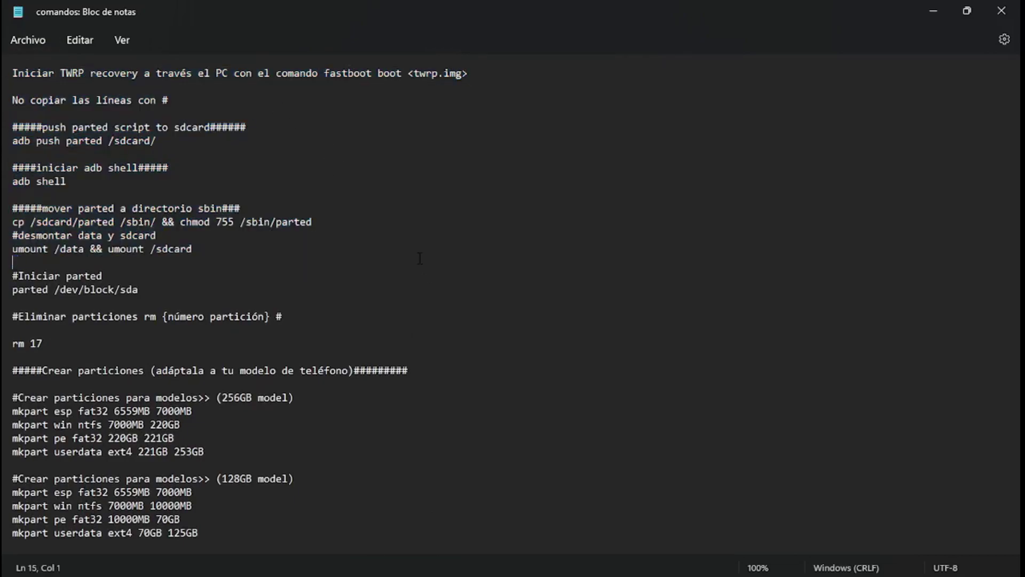
left_click(918, 14)
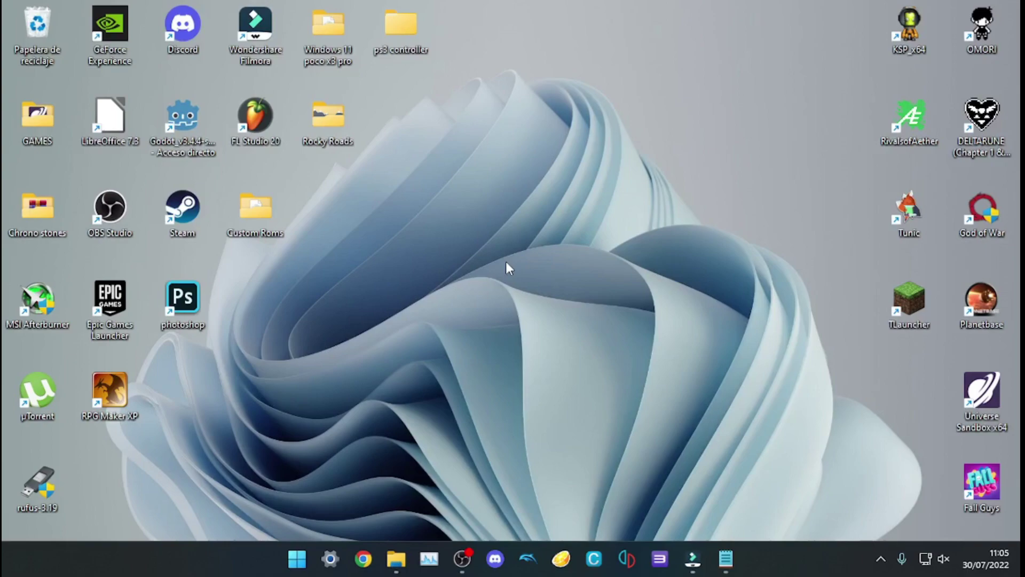
- Open the Windows 11 poco x3 pro desktop folder in a maximized window and browse to components inside SurfaceDuo-Drivers-Full
double_click(344, 42)
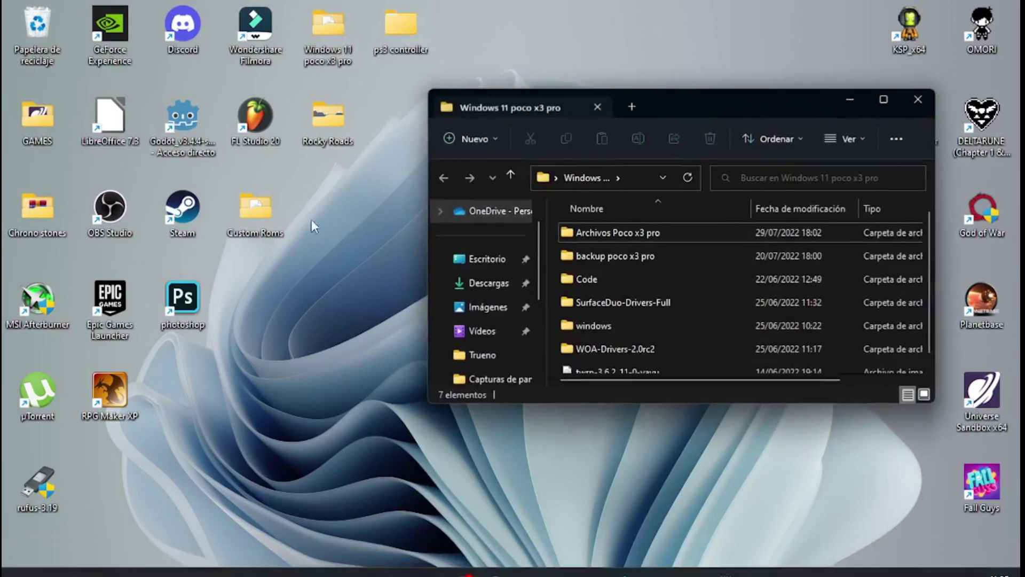
double_click(593, 234)
double_click(761, 101)
key("alt+Up")
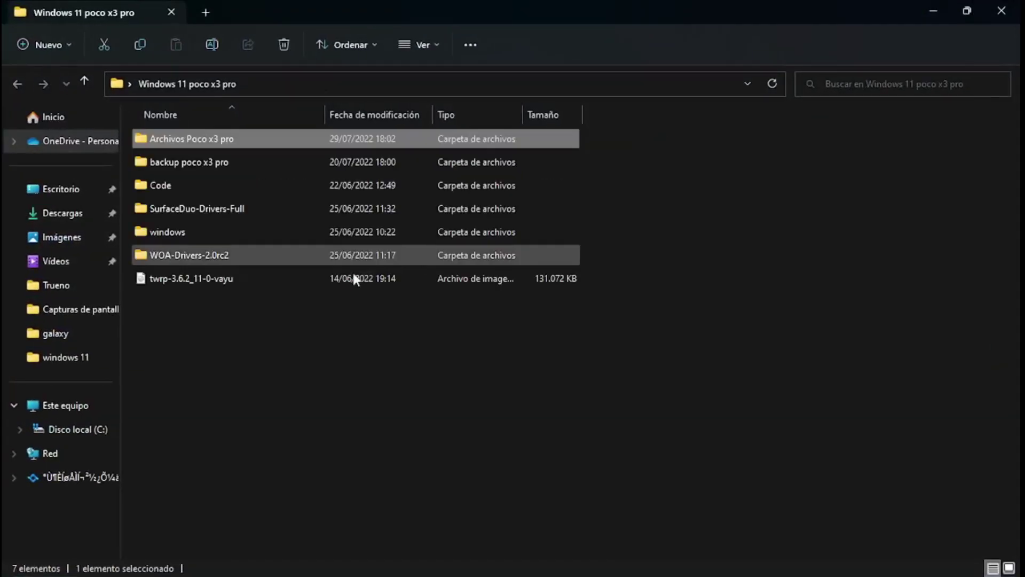
double_click(198, 216)
double_click(203, 135)
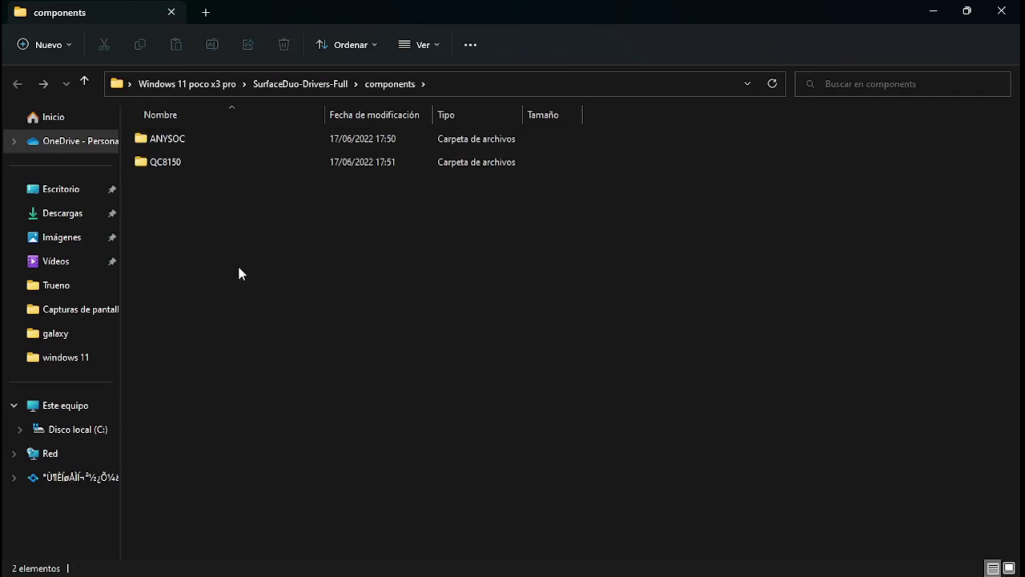
- Browse the ANYSOC driver folder, look inside its Support subfolder, and return to components
double_click(186, 140)
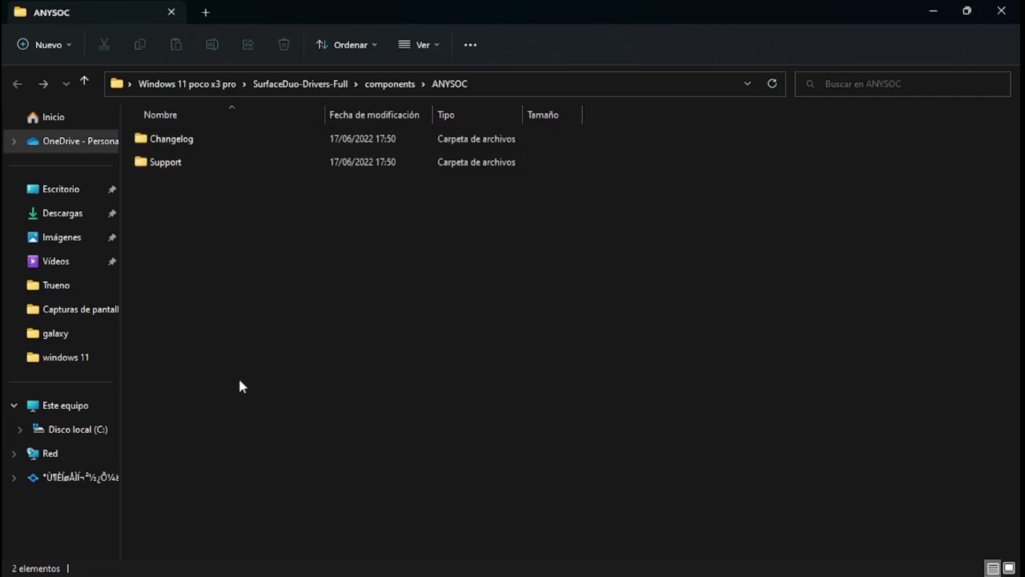
left_click(211, 145)
double_click(213, 160)
key("alt+Left")
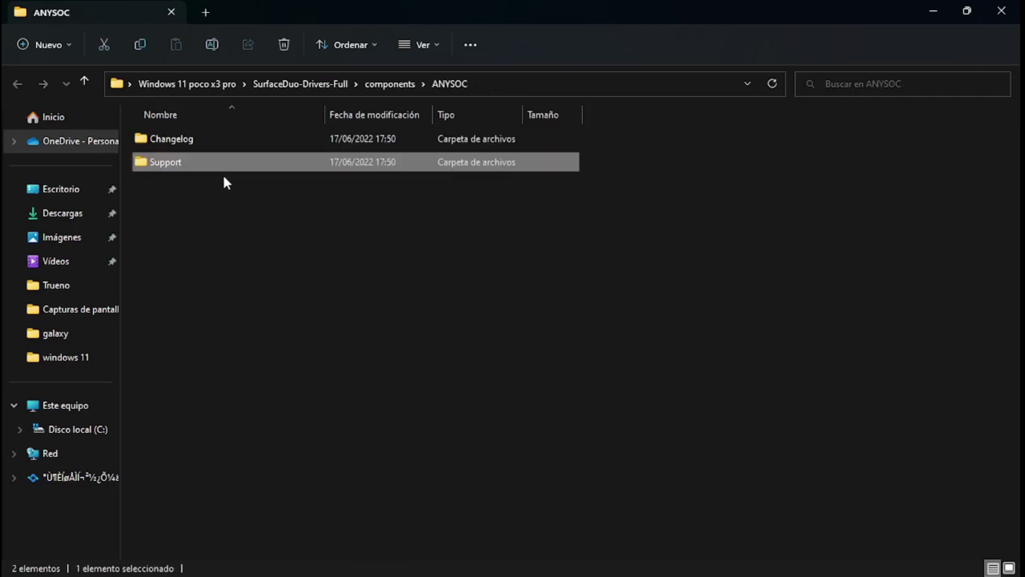
key("alt+Left")
- Open the Graphics folder inside QC8150, look through the GRAPHICS.SOC_QC8150.EPSILON_DESKTOP driver files, and return to Graphics
double_click(238, 158)
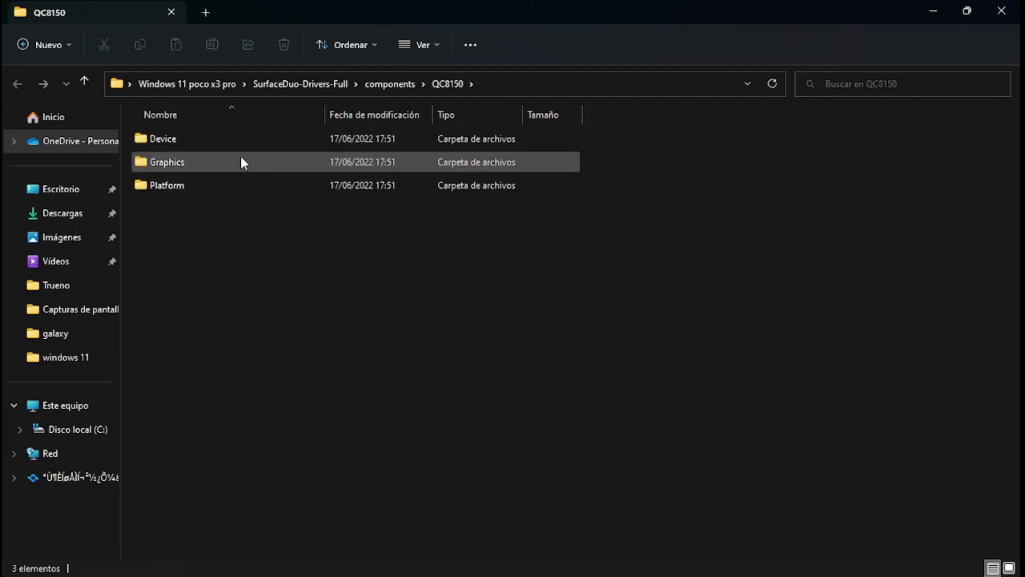
double_click(241, 160)
double_click(248, 141)
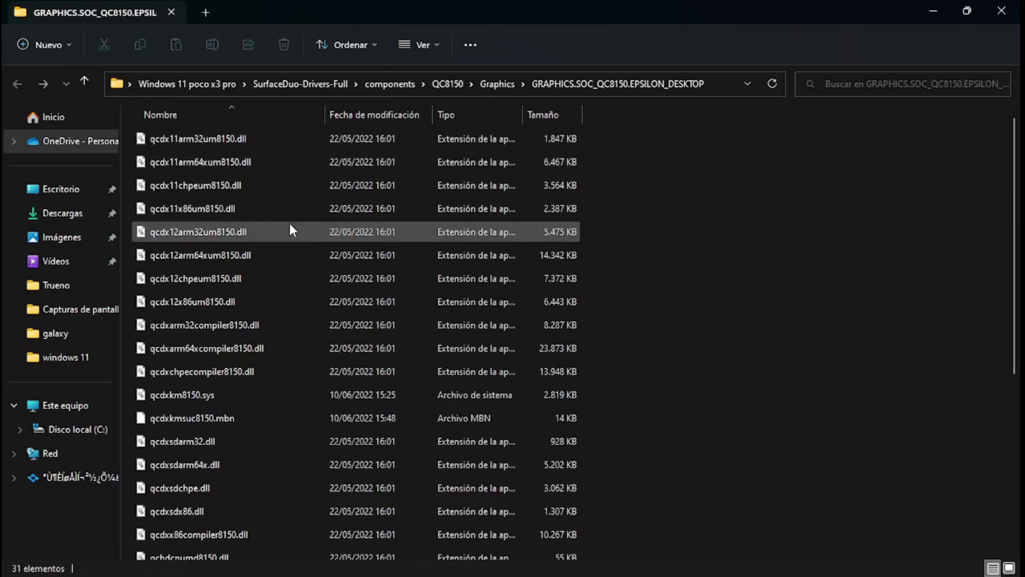
scroll(289, 223, "down", 3)
key("alt+Left")
left_click_drag(275, 201, 225, 104)
left_click(261, 201)
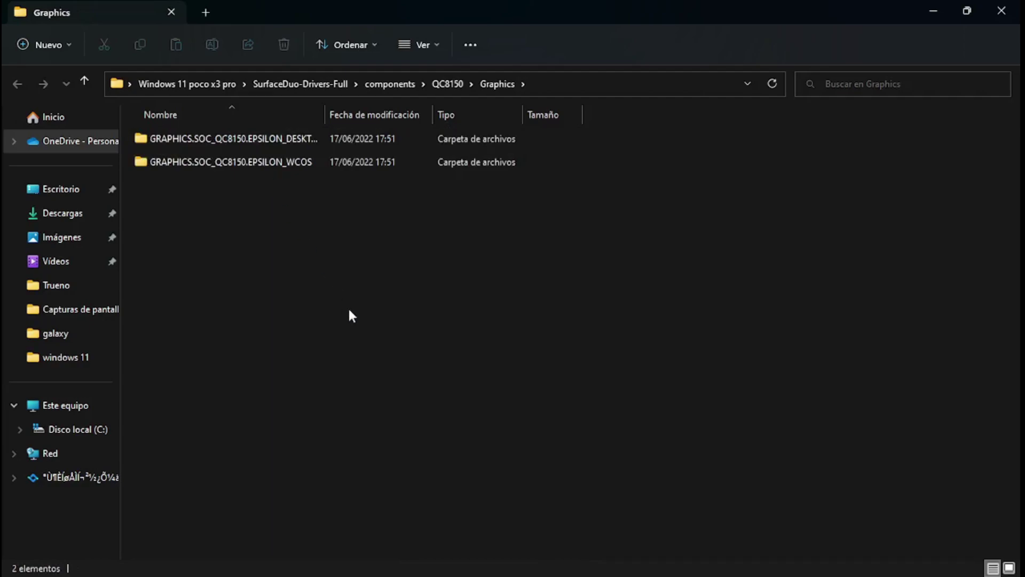
- Return to the Windows 11 poco x3 pro folder and check the 25145.1000_arm64_es-es_professional compressed file in its windows subfolder
key("alt+Up")
key("alt+Up")
key("alt+Up")
key("alt+Up")
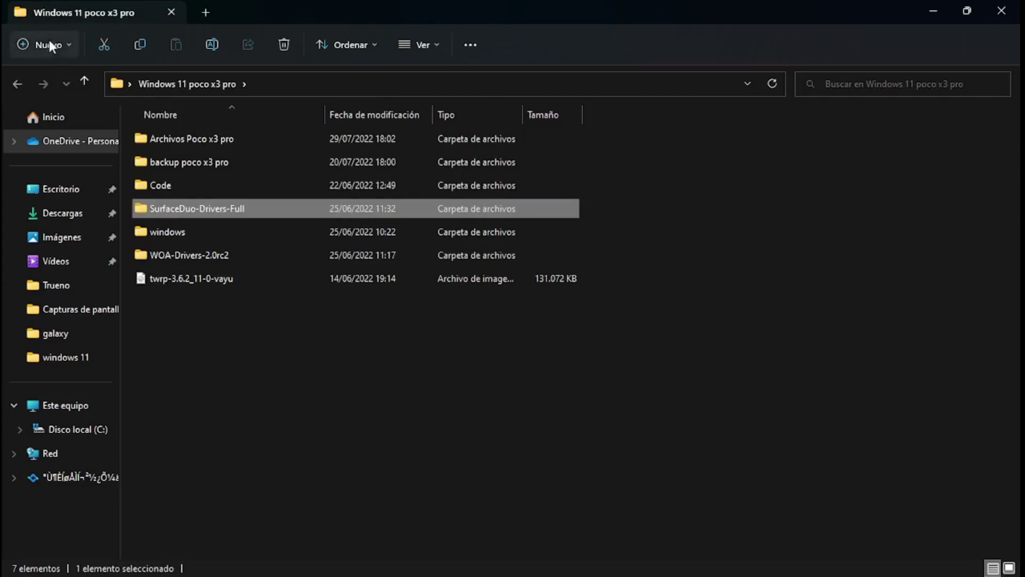
double_click(213, 233)
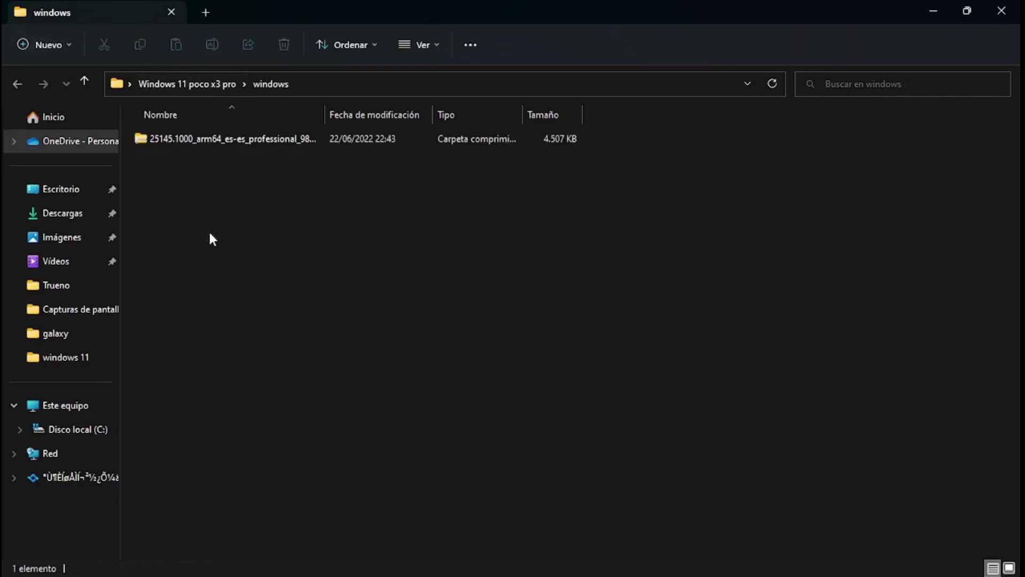
left_click(238, 146)
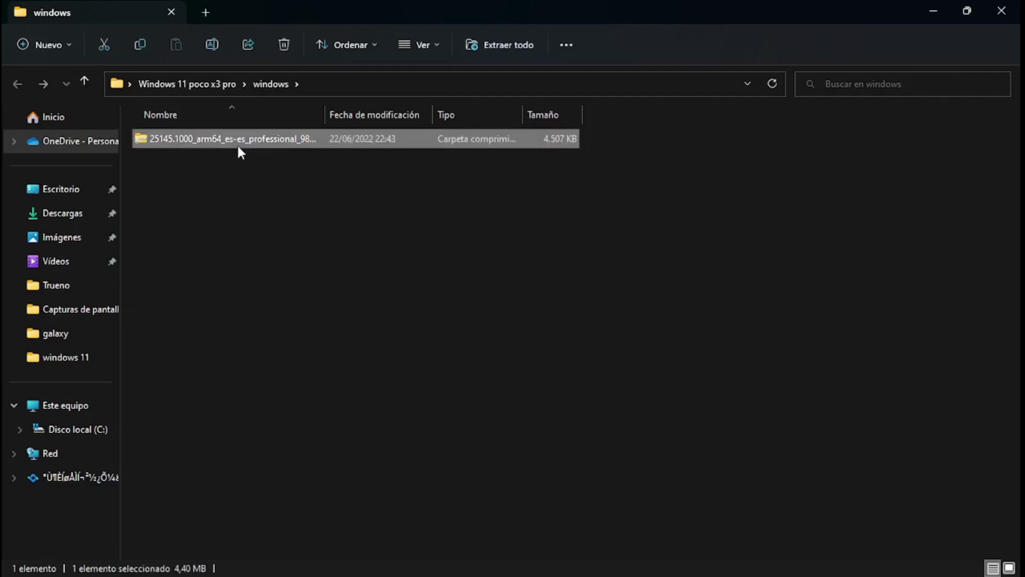
key("alt+Left")
- In Archivos Poco x3 pro, check the Windows 11 subfolder and the 25145.1000.220617-1406 image file, and close the window
double_click(239, 145)
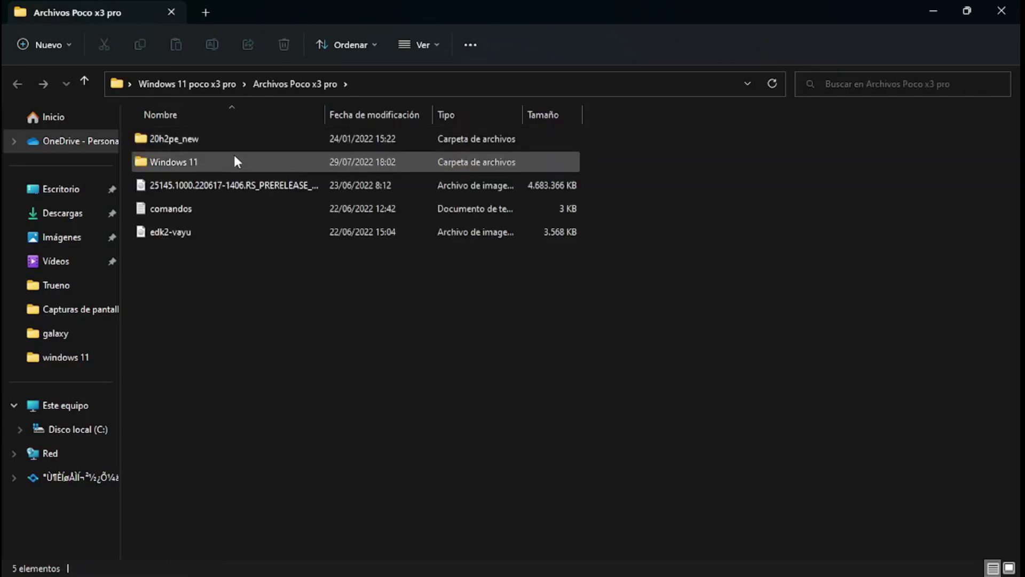
double_click(234, 156)
key("alt+Left")
left_click(248, 185)
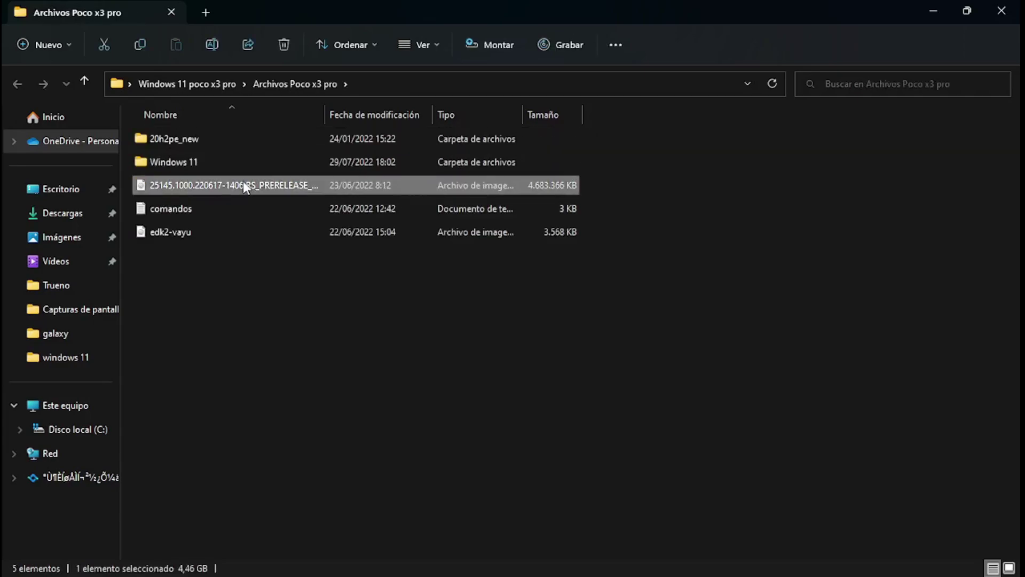
right_click(248, 184)
left_click(230, 353)
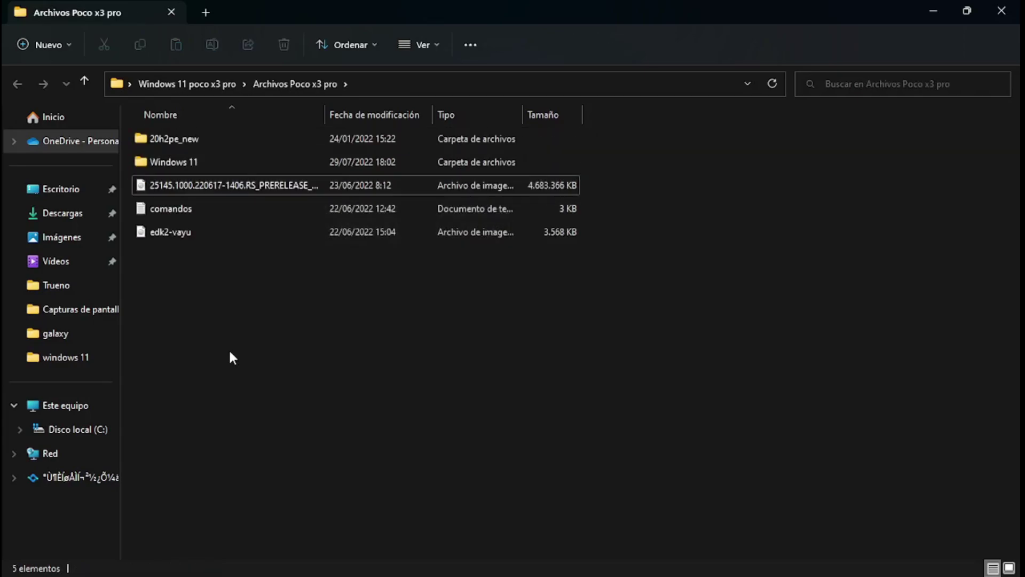
left_click(1002, 10)
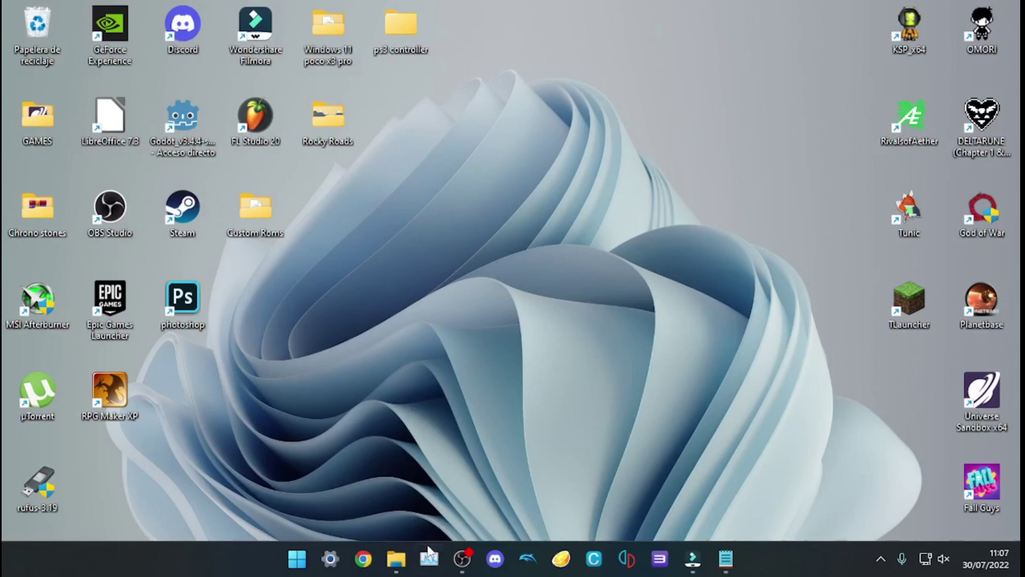
- Bring up the Archivos Poco x3 pro folder, open the comandos file, and highlight the phone commands from their heading through shutdown -s -t 0
mouse_move(405, 559)
left_click(456, 449)
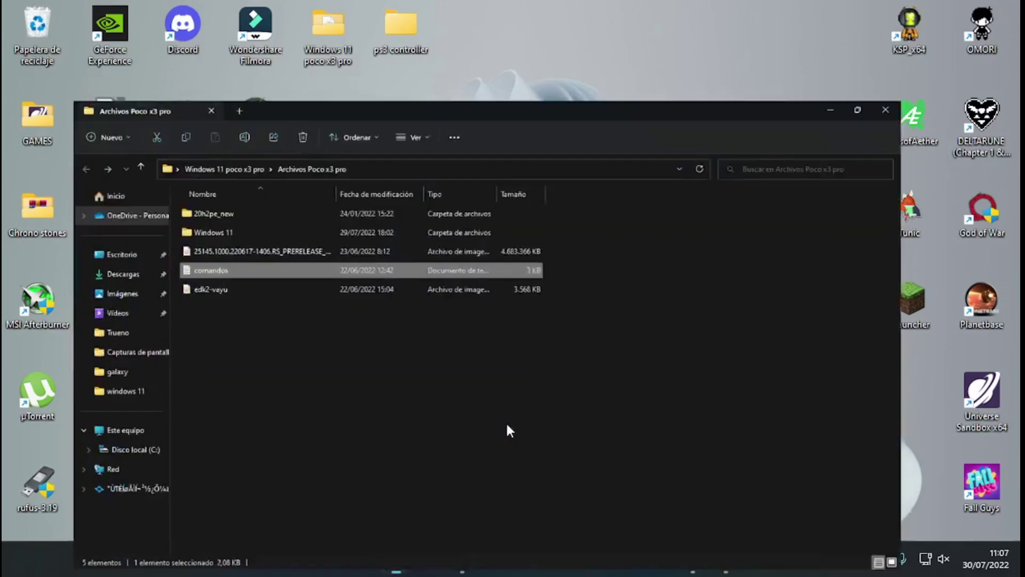
double_click(300, 214)
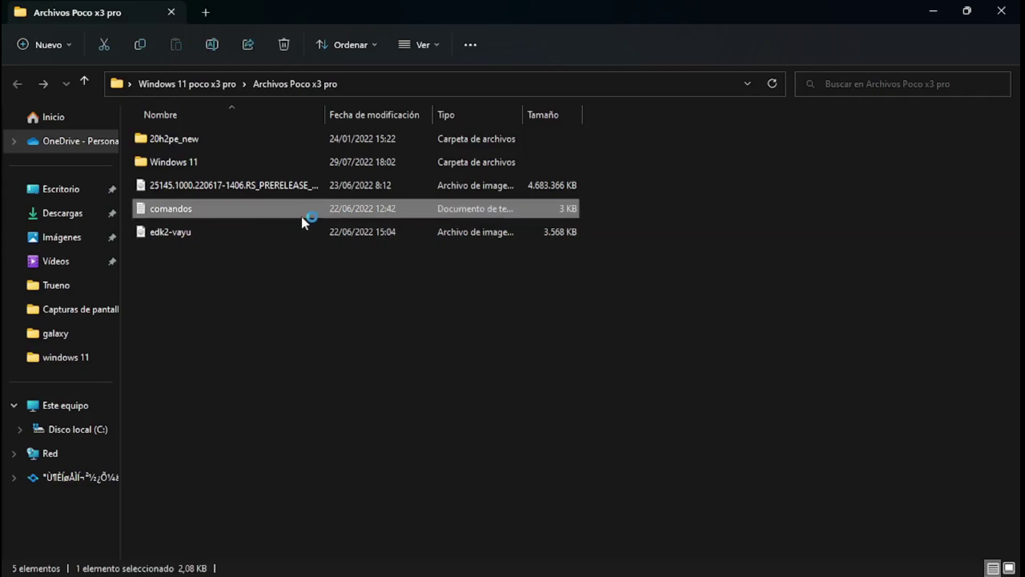
left_click(806, 91)
scroll(512, 299, "down", 13)
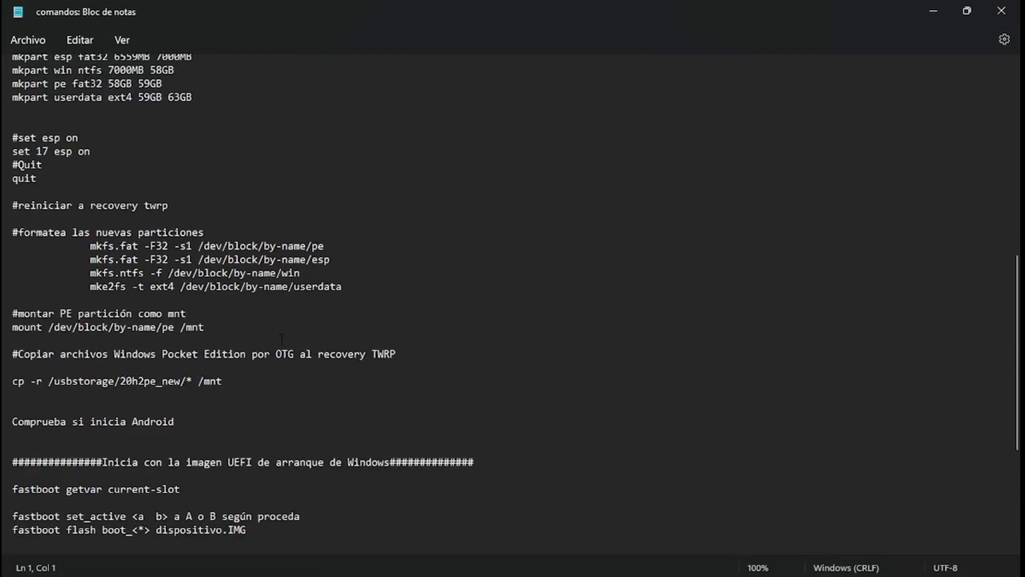
left_click_drag(24, 305, 559, 527)
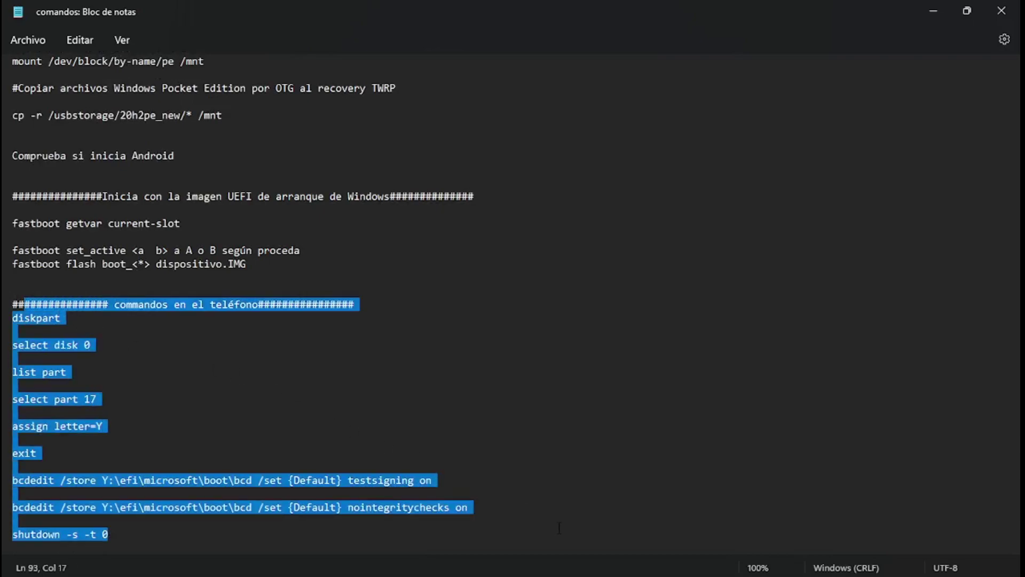
left_click(565, 518)
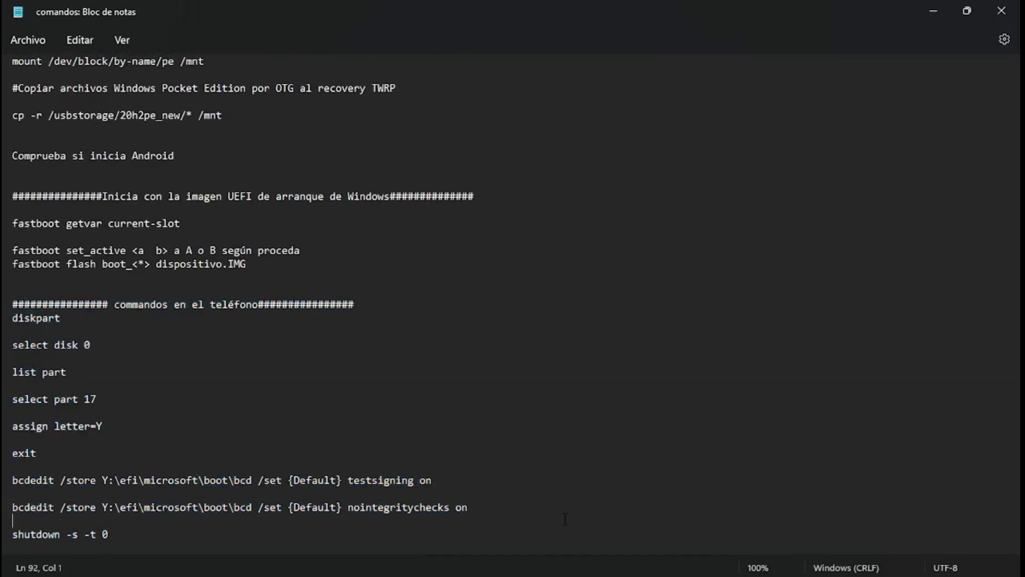
- Skim the complete command list from the TWRP boot line to the phone commands, and close the comandos file and the folder window
scroll(565, 518, "up", 6)
scroll(565, 519, "up", 13)
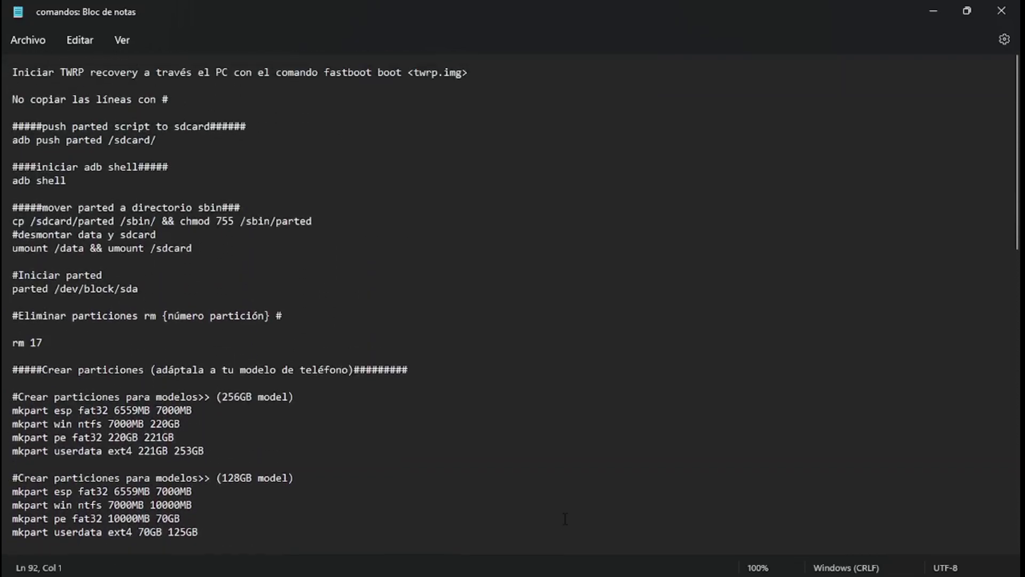
scroll(565, 518, "down", 18)
scroll(564, 518, "up", 10)
scroll(565, 519, "up", 8)
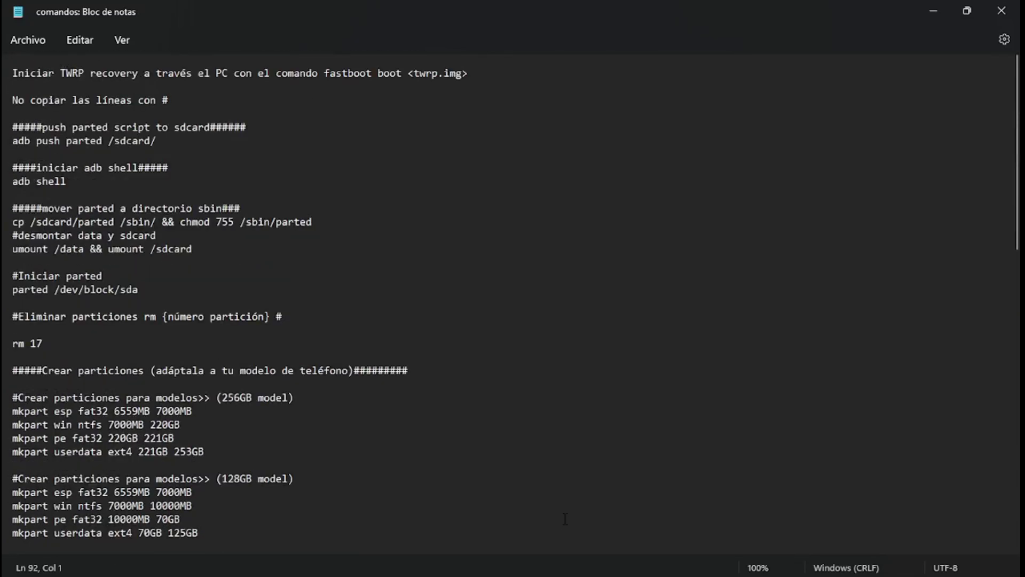
scroll(565, 519, "down", 14)
scroll(565, 518, "down", 3)
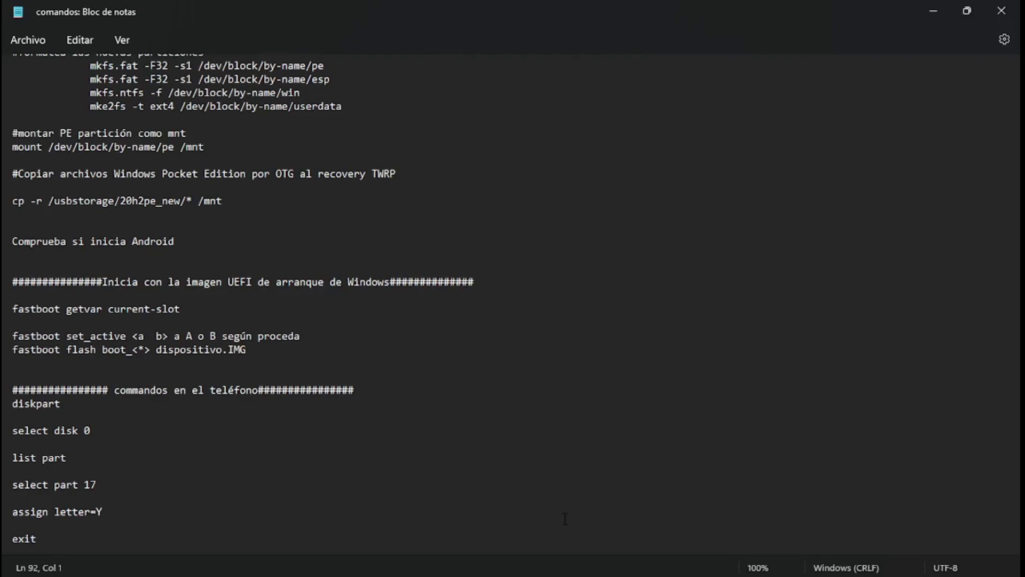
left_click(1001, 11)
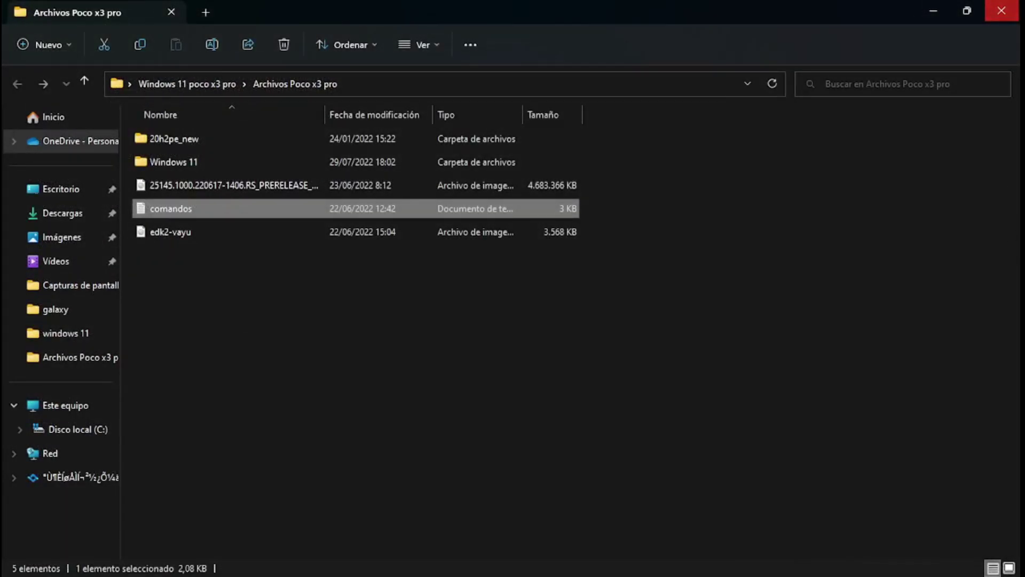
left_click(1001, 11)
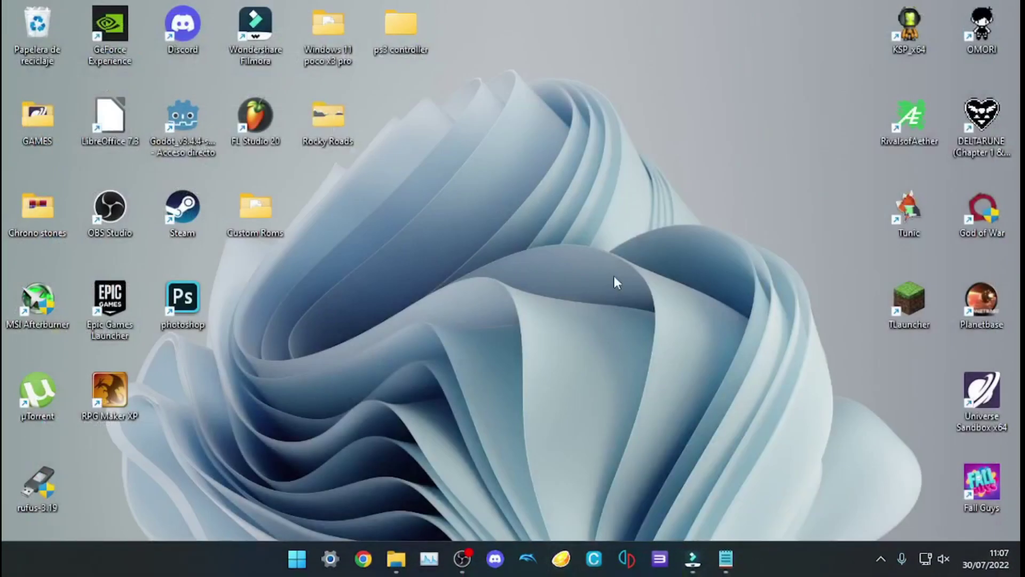